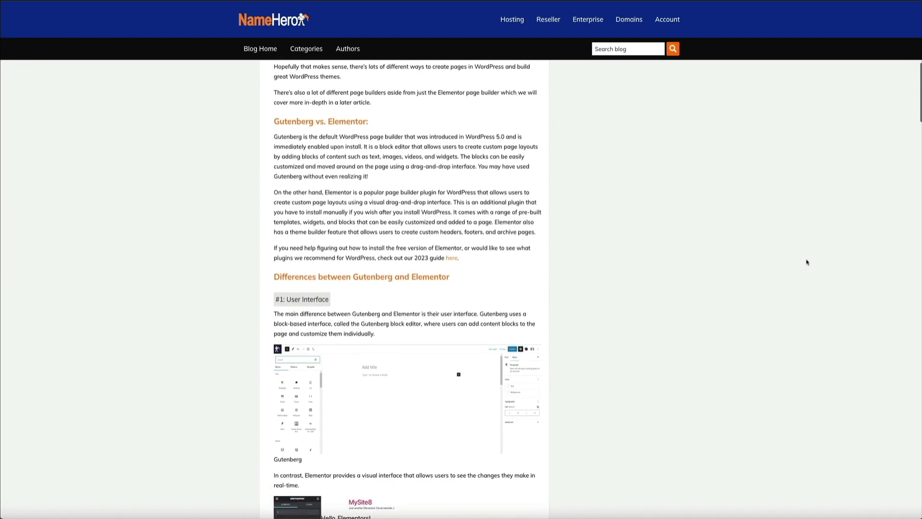
pyautogui.scroll(-5, 807, 262)
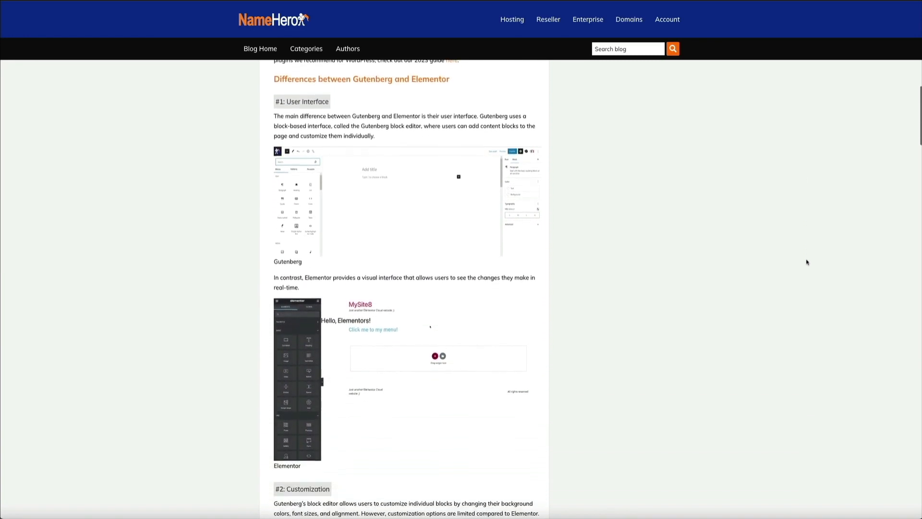
pyautogui.scroll(-2, 807, 262)
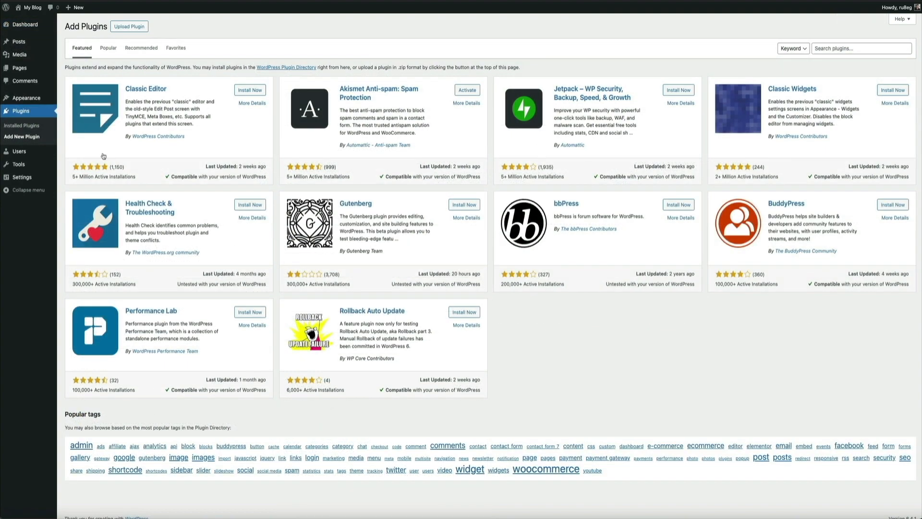
# - Search the plugin directory for "elementor" and install the Elementor Website Builder plugin
pyautogui.click(833, 49)
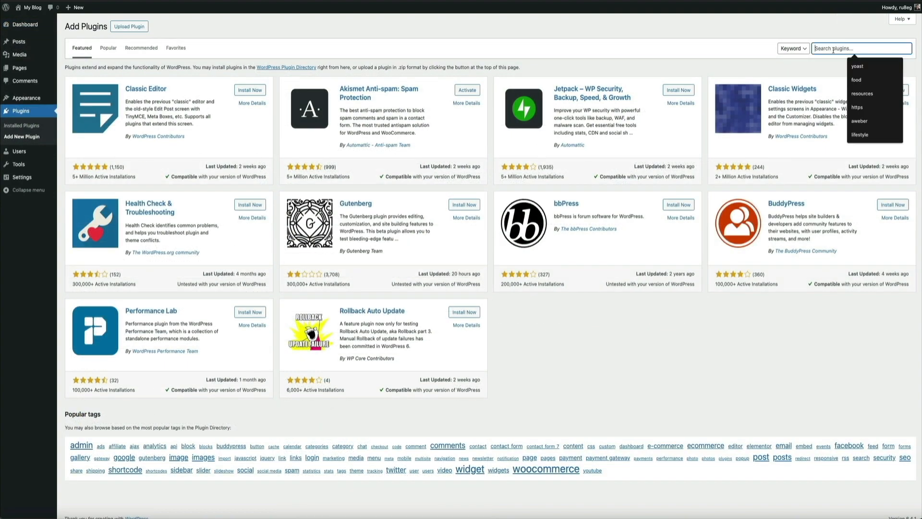
pyautogui.write('element')
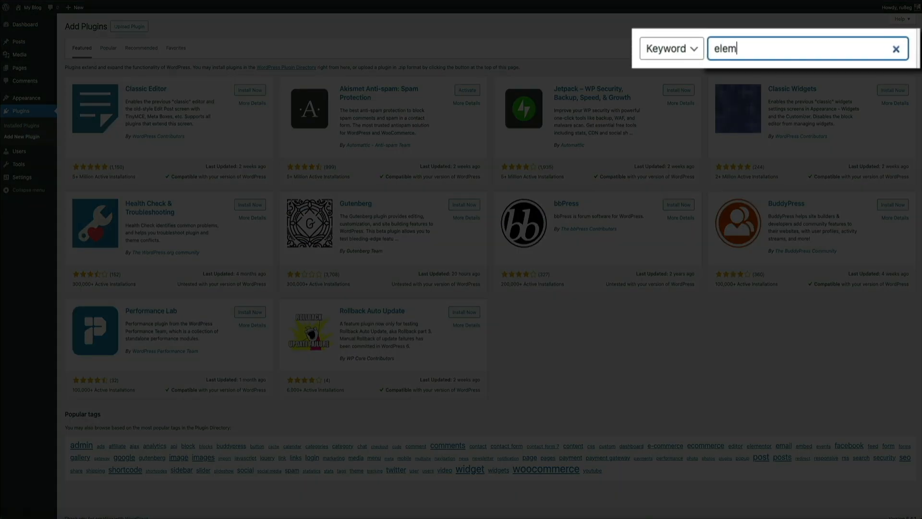
pyautogui.write('or')
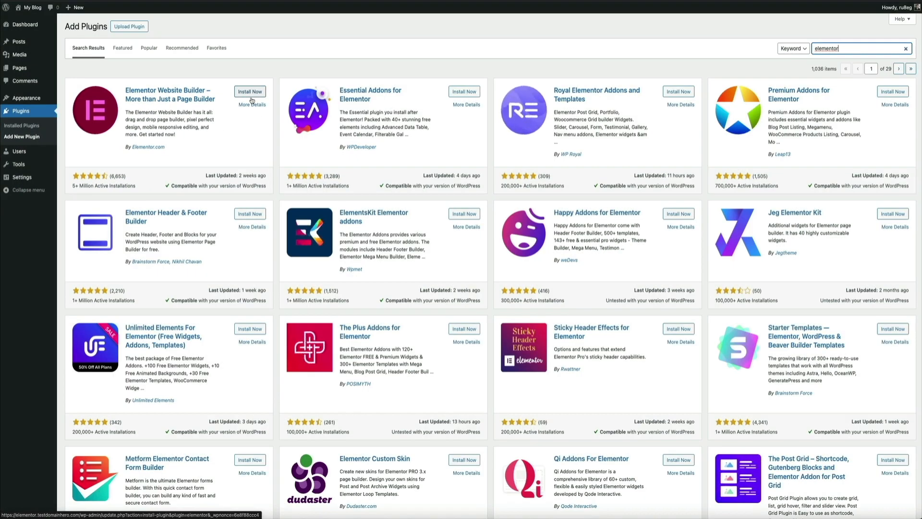
pyautogui.click(251, 95)
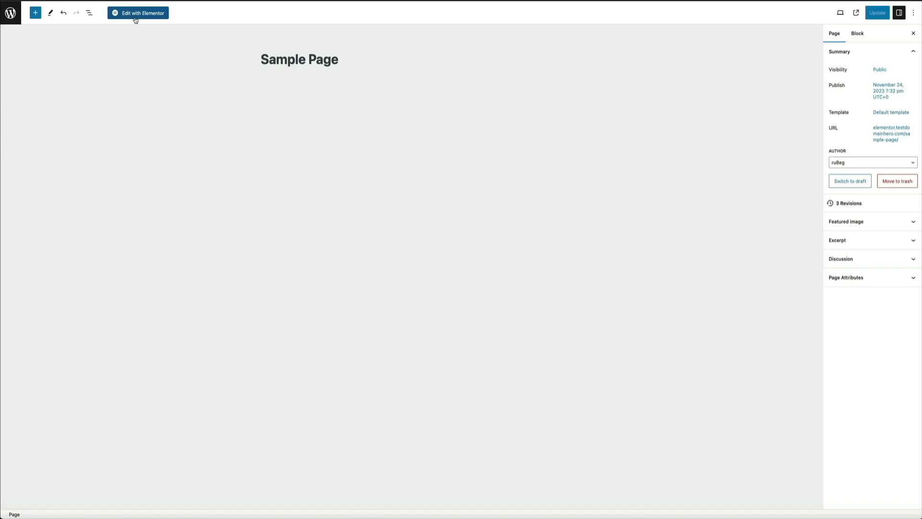
# - Open the Sample Page in the Elementor editor
pyautogui.click(136, 14)
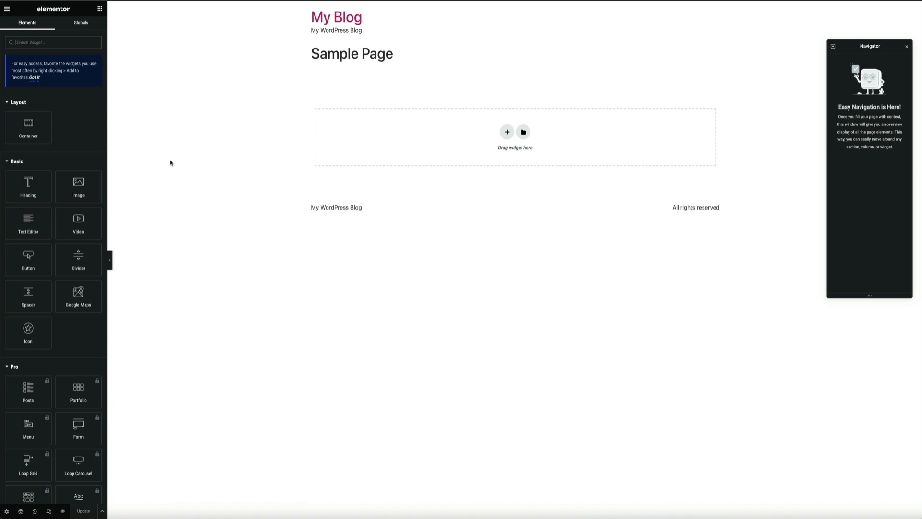
# - Look through the available Elementor widgets, from the Layout and Basic groups through Pro and General to the end of the list
pyautogui.scroll(-2, 85, 139)
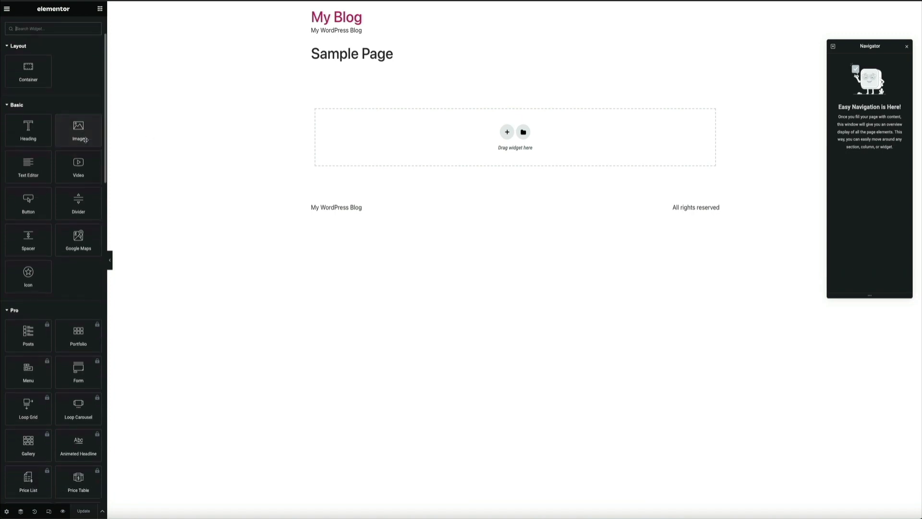
pyautogui.scroll(-6, 85, 140)
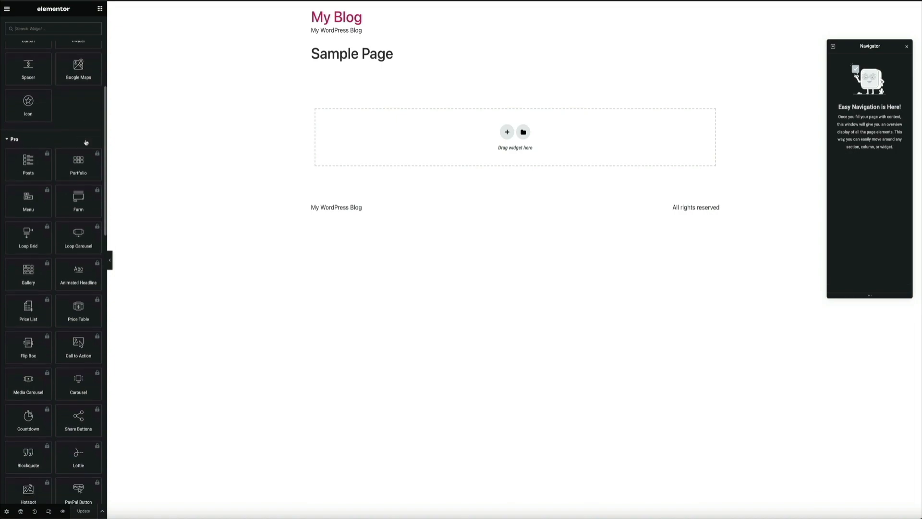
pyautogui.scroll(-1, 86, 142)
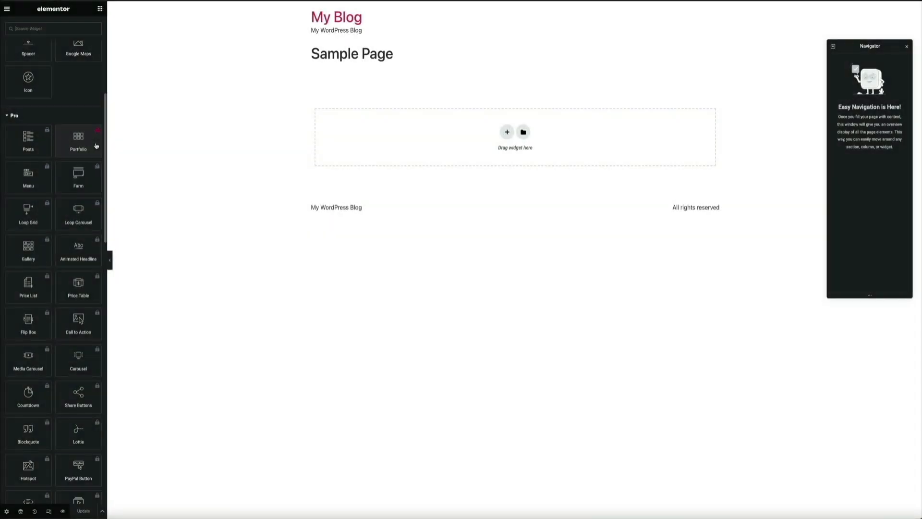
pyautogui.scroll(-16, 96, 146)
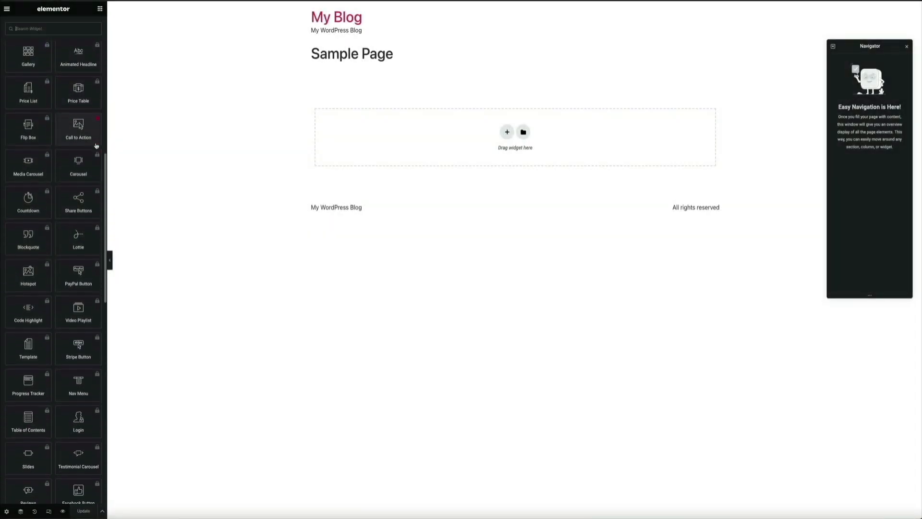
pyautogui.scroll(-8, 96, 146)
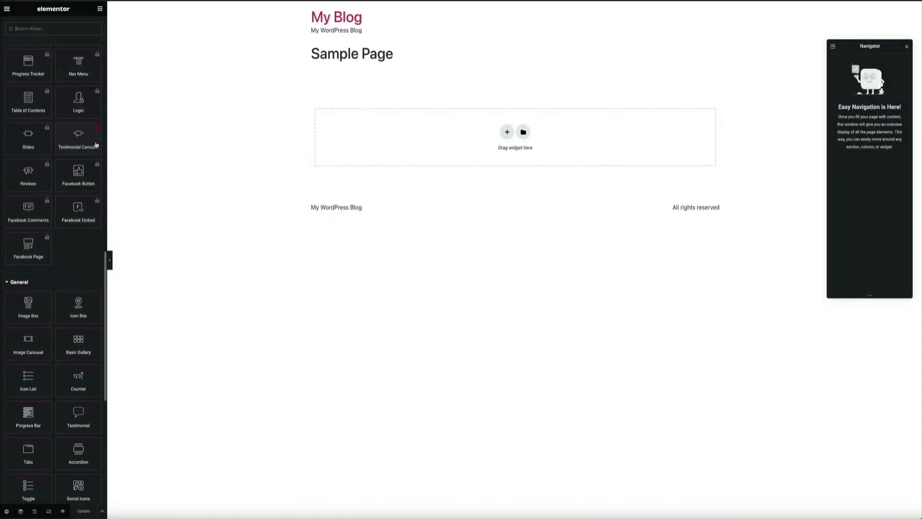
pyautogui.scroll(-8, 96, 145)
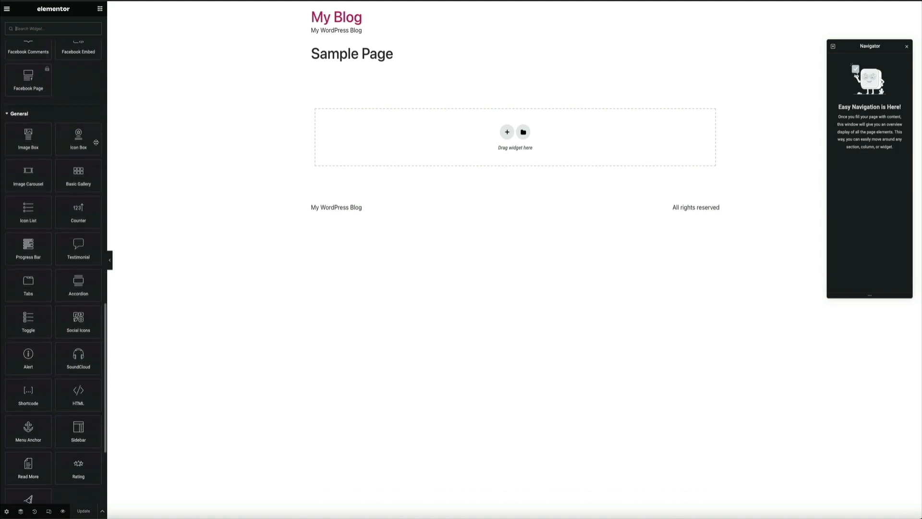
pyautogui.scroll(-4, 96, 142)
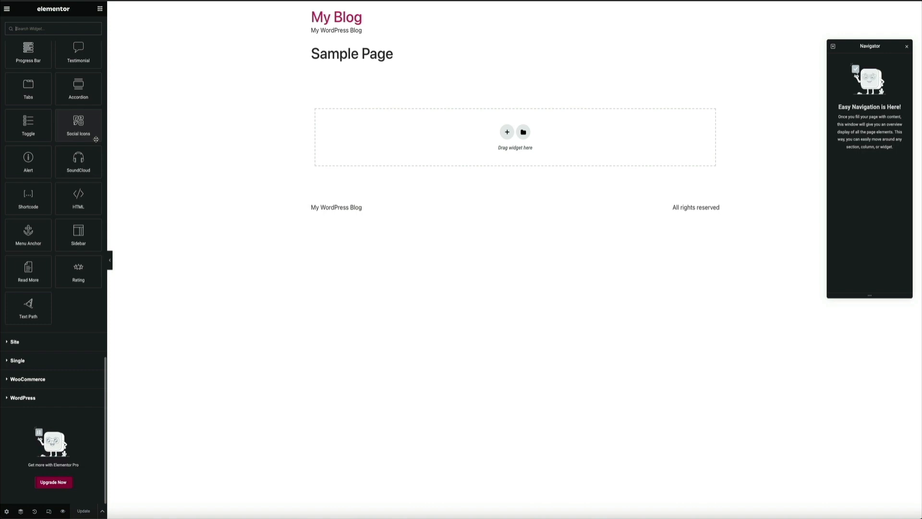
pyautogui.scroll(20, 96, 140)
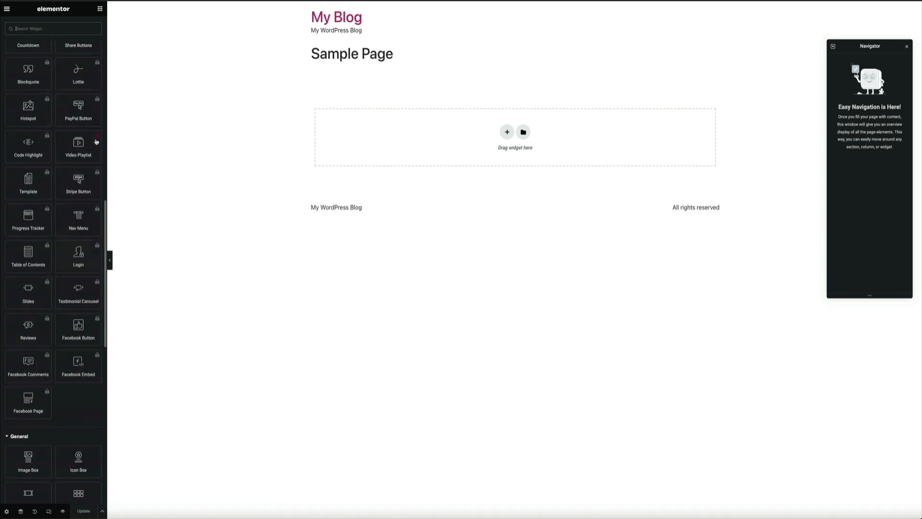
pyautogui.scroll(15, 96, 141)
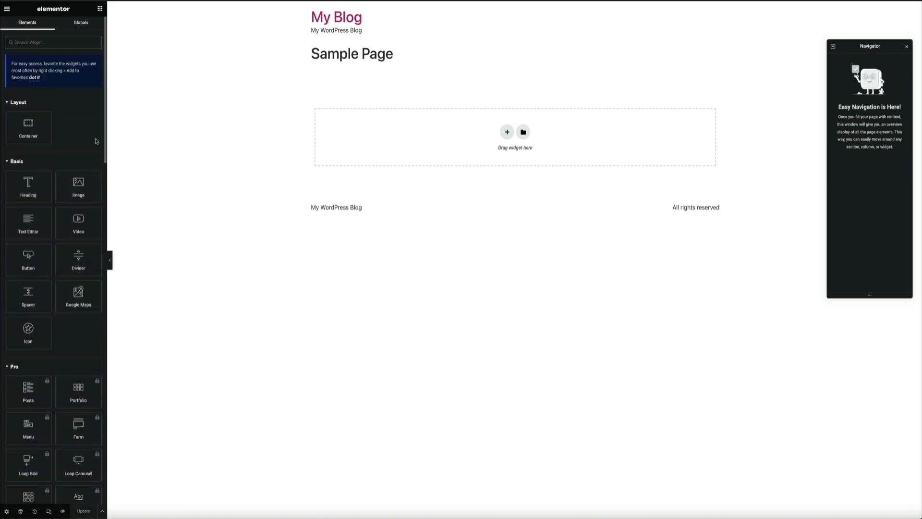
# - Add a Heading widget to the empty area below the page title and set its text to "This is a new heading"
pyautogui.moveTo(30, 192); pyautogui.dragTo(485, 143)
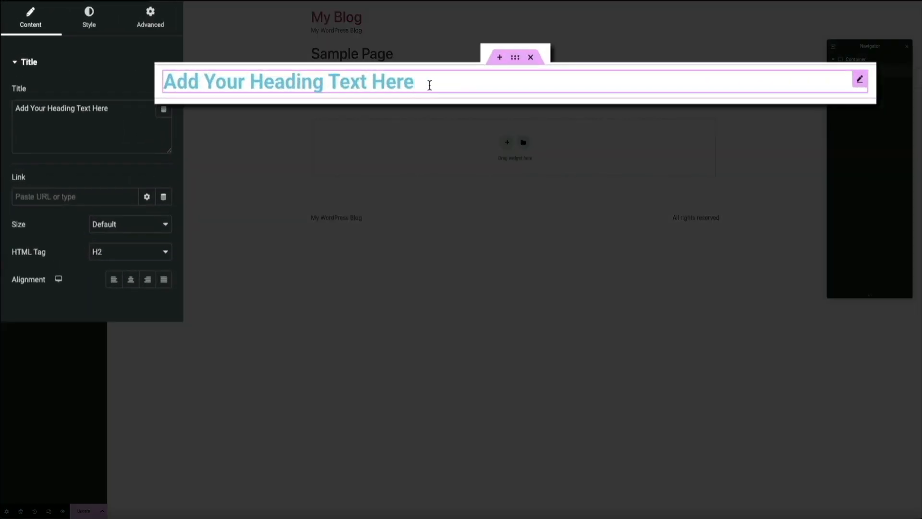
pyautogui.tripleClick(430, 85)
pyautogui.write('T')
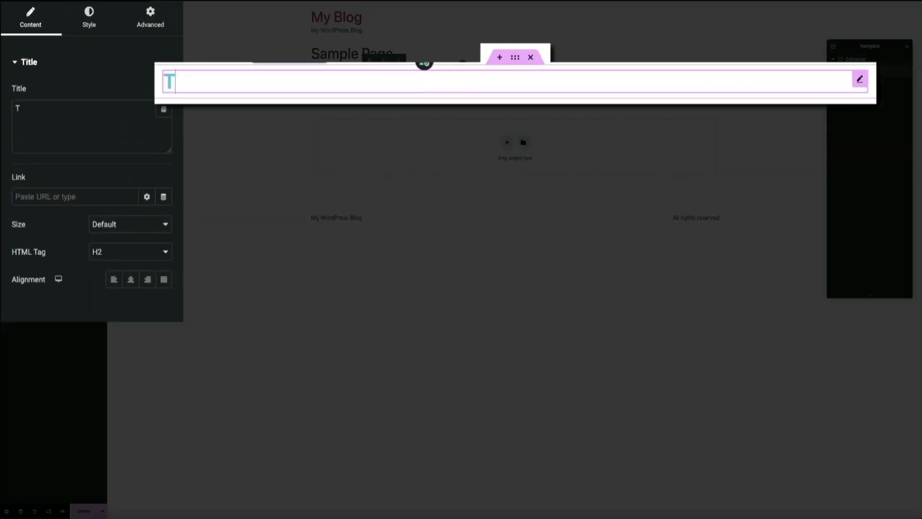
pyautogui.write('his is a new ')
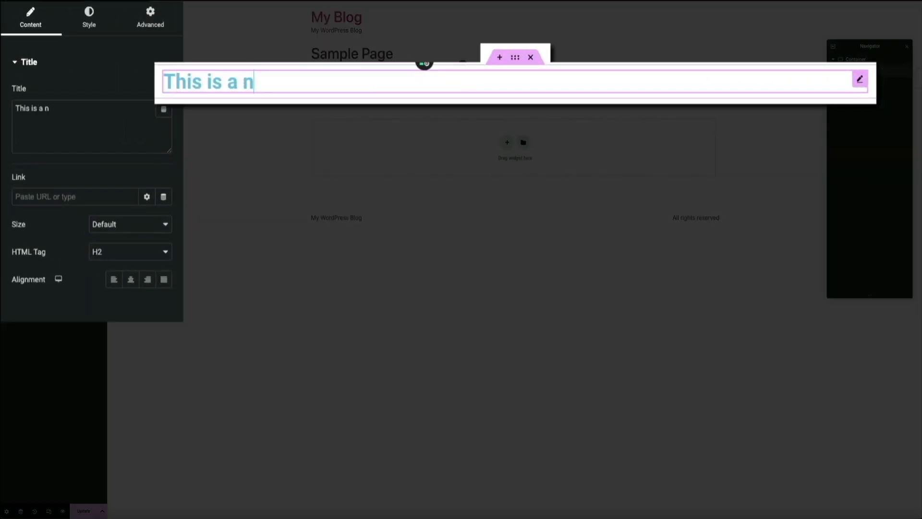
pyautogui.write('heading')
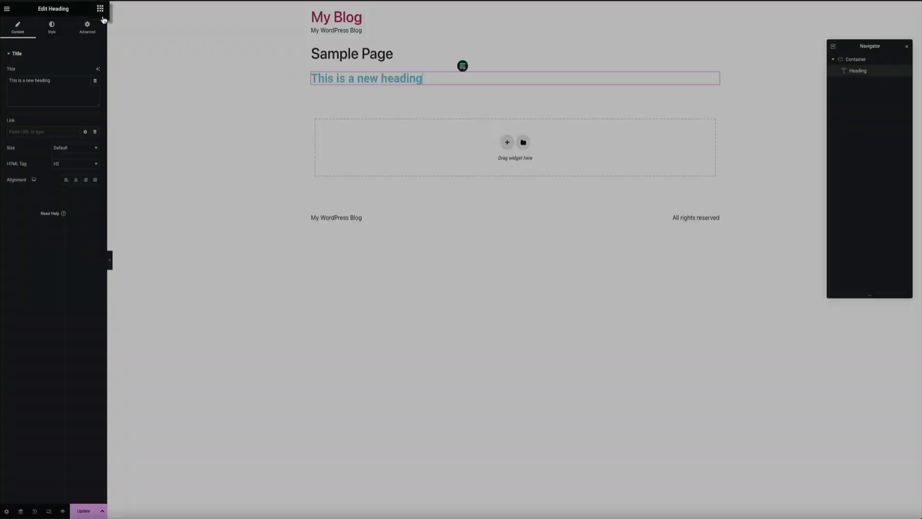
# - Add a Video widget in its own container below the heading
pyautogui.click(101, 9)
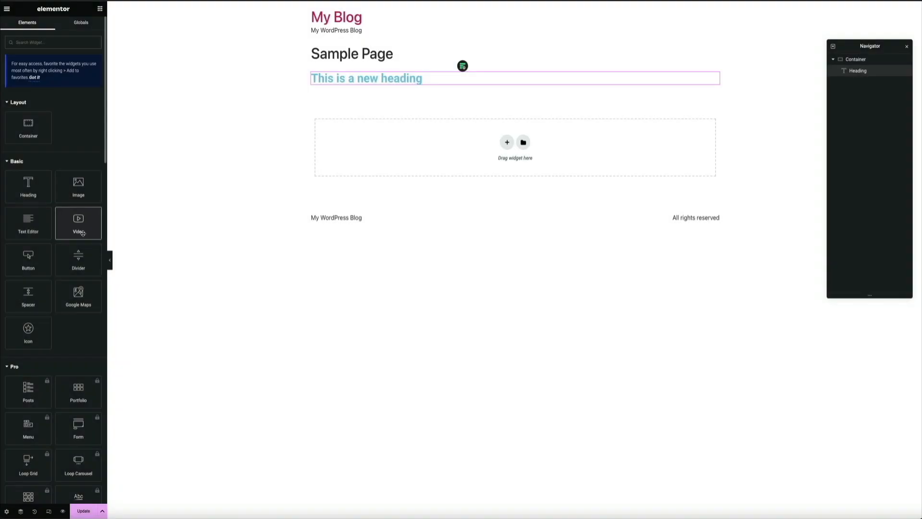
pyautogui.moveTo(78, 223); pyautogui.dragTo(520, 165)
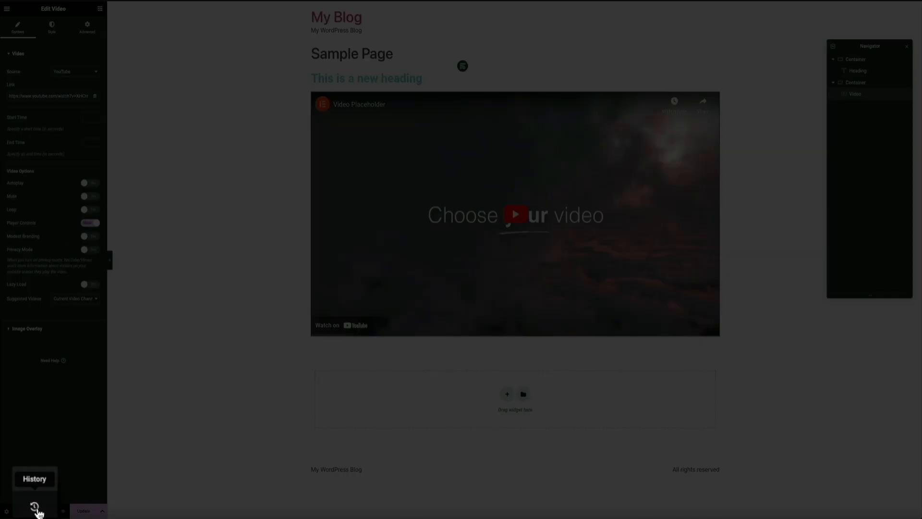
# - Revert the page to the Editing Started state in the edit history and return to the widget list
pyautogui.click(37, 512)
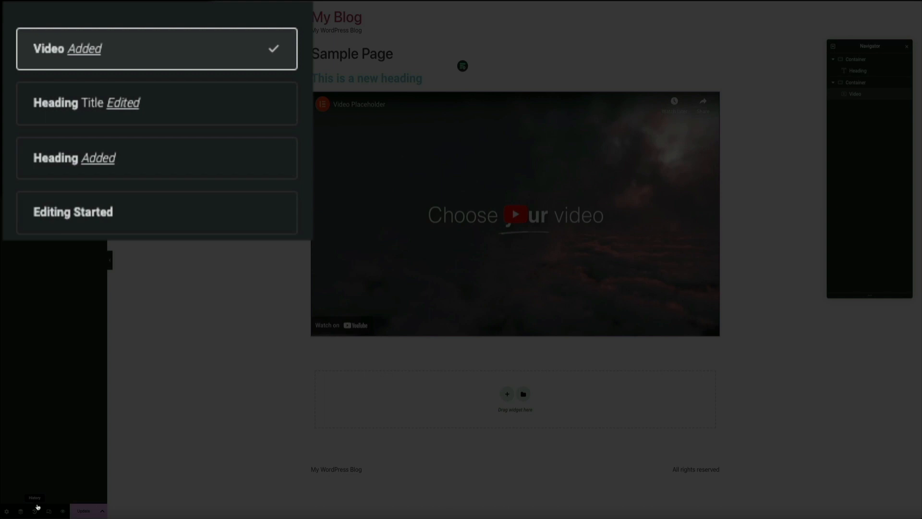
pyautogui.click(175, 226)
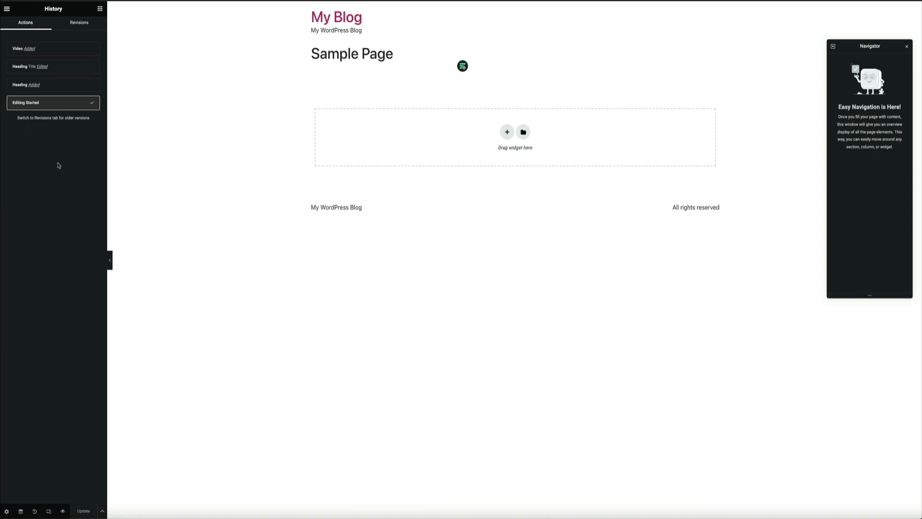
pyautogui.click(100, 9)
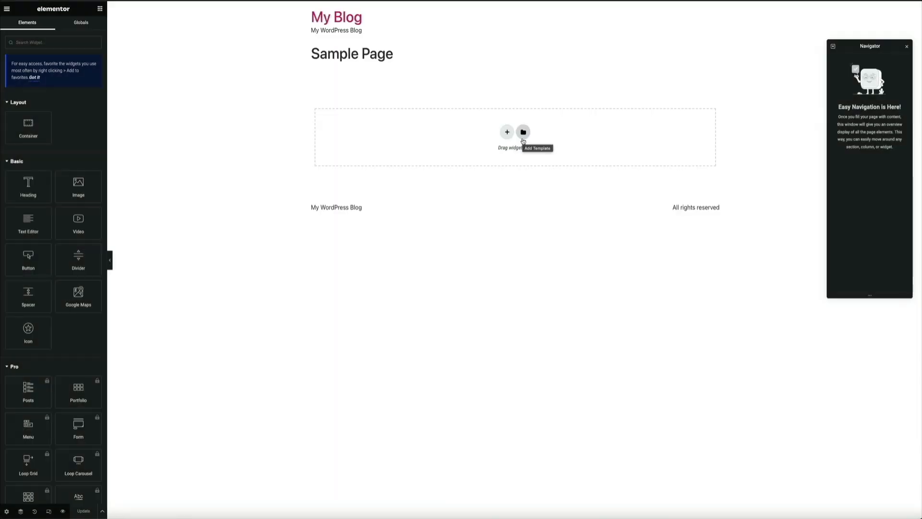
# - Browse the library's page templates and insert "Wireframe – Home 1 – Flexbox" into the Sample Page, applying the template's page settings too
pyautogui.click(523, 138)
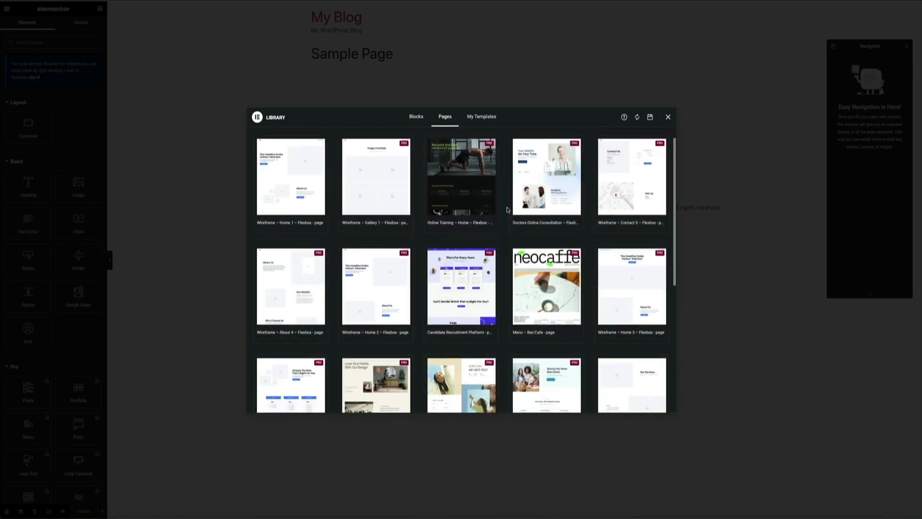
pyautogui.scroll(-2, 507, 210)
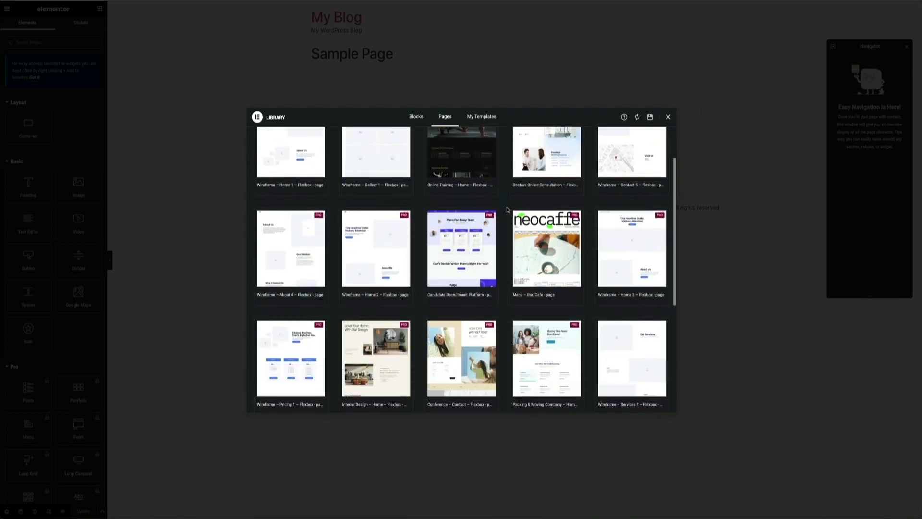
pyautogui.scroll(-3, 507, 210)
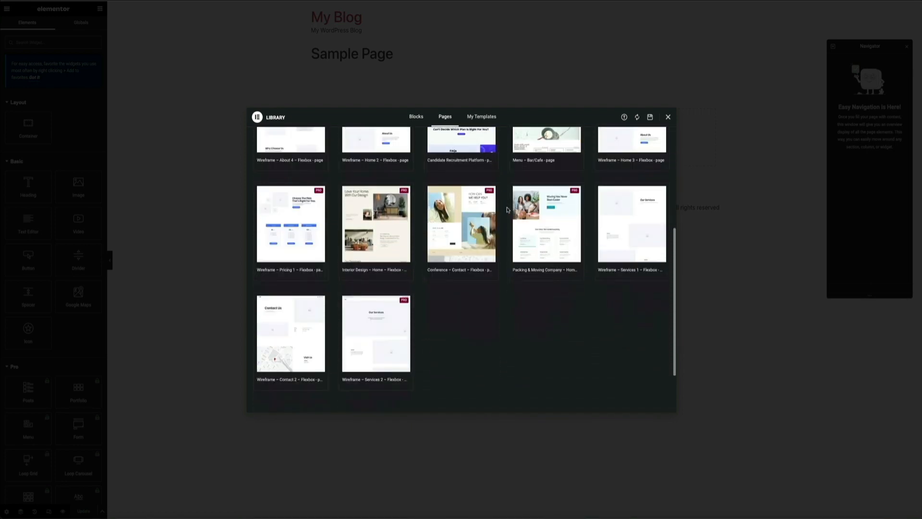
pyautogui.scroll(4, 507, 210)
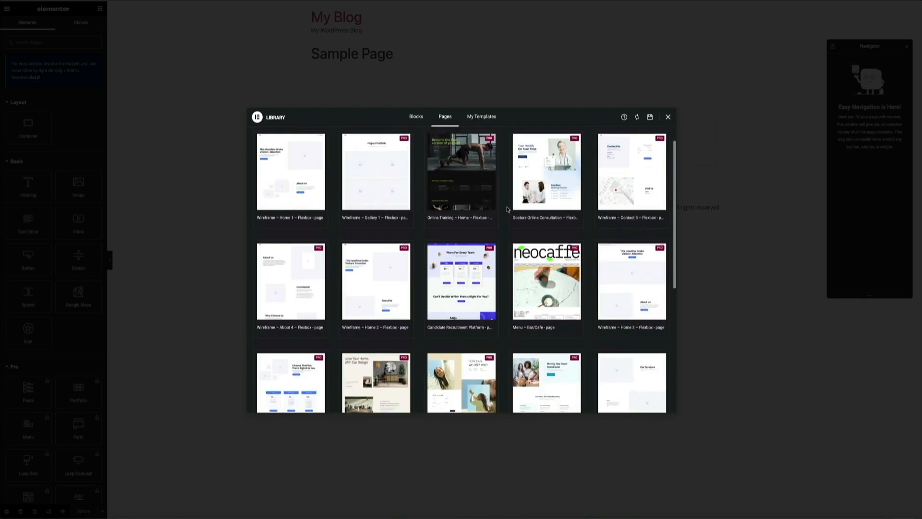
pyautogui.scroll(1, 507, 210)
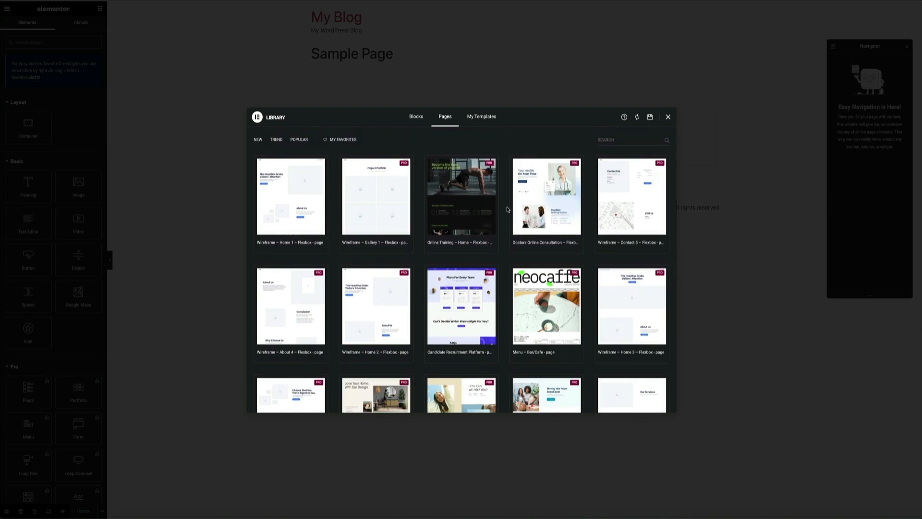
pyautogui.moveTo(270, 244)
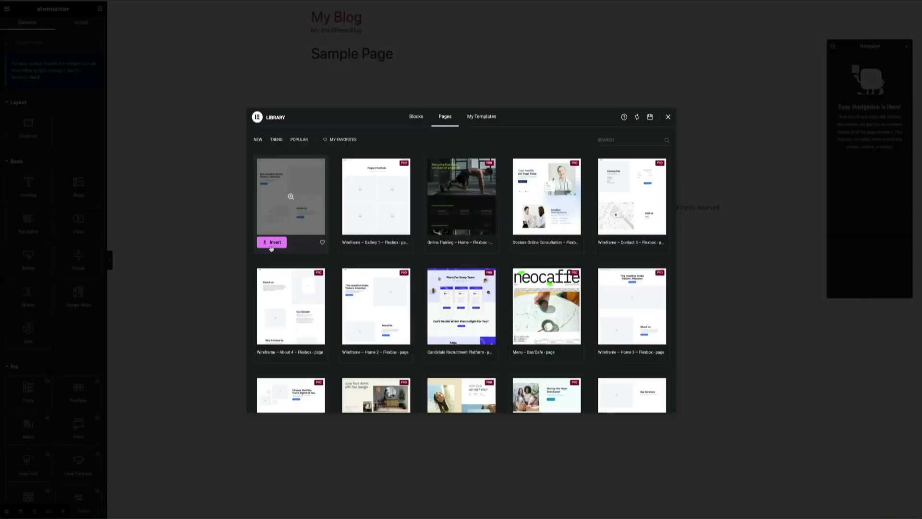
pyautogui.click(271, 243)
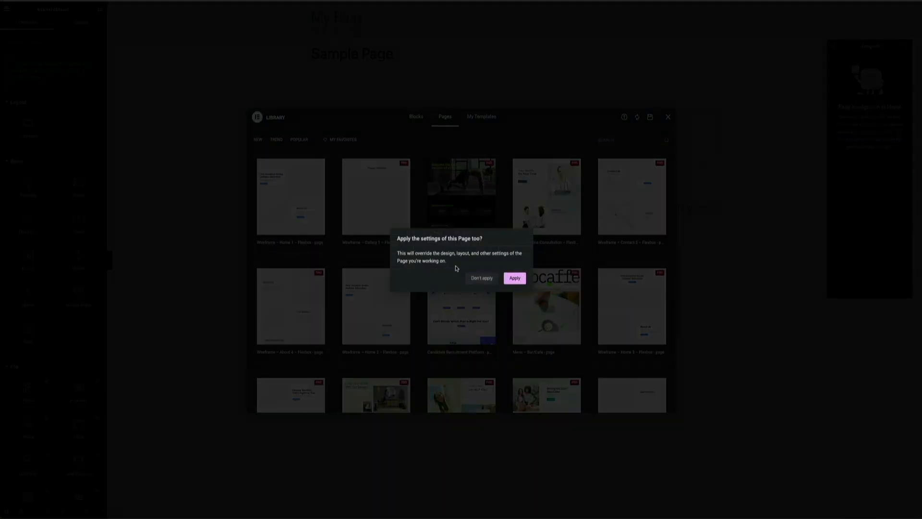
pyautogui.click(514, 282)
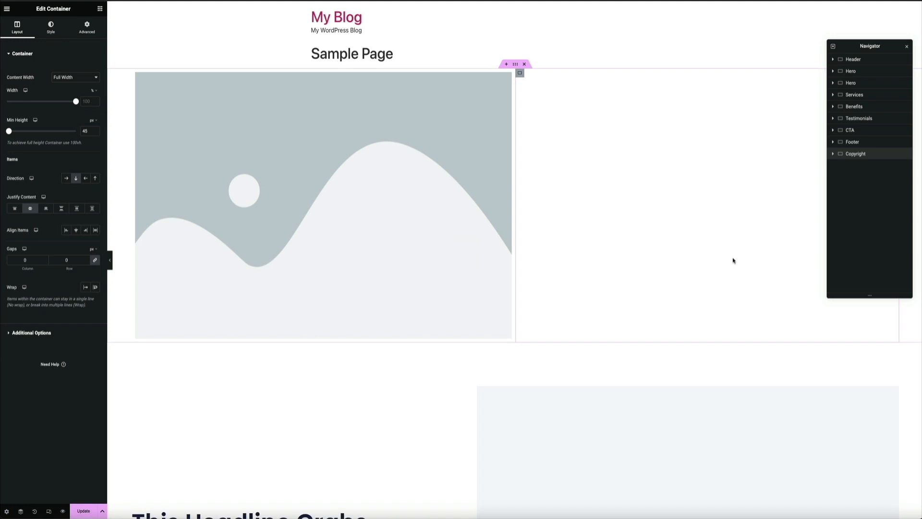
pyautogui.scroll(-3, 734, 261)
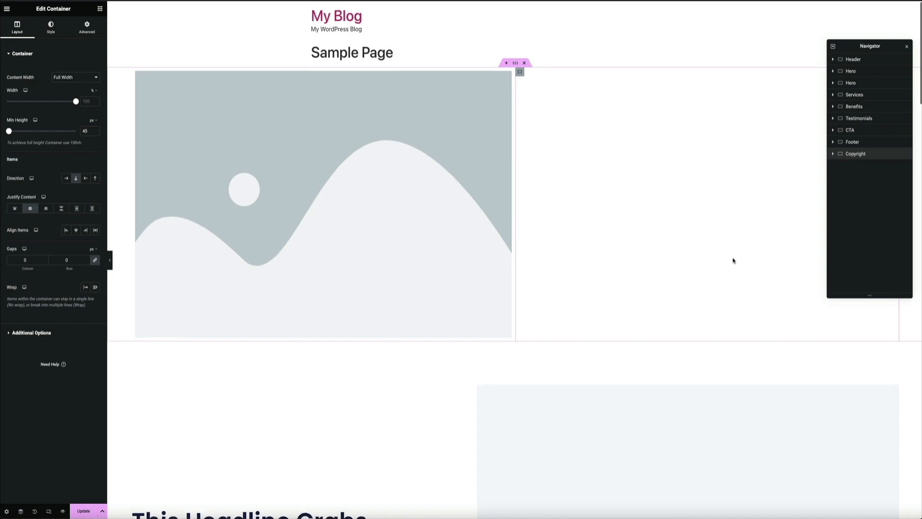
pyautogui.scroll(-2, 733, 261)
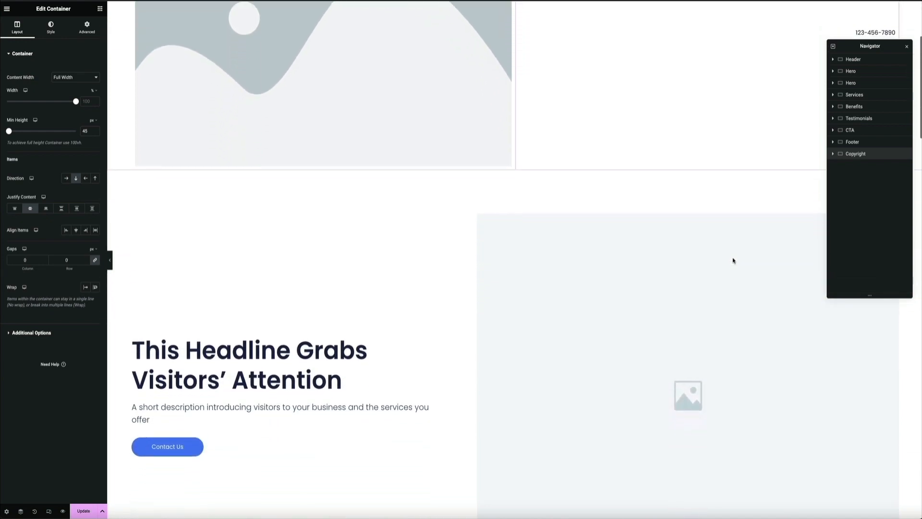
# - Replace the hero section's headline with "Learn How to Make a Website"
pyautogui.scroll(-4, 733, 261)
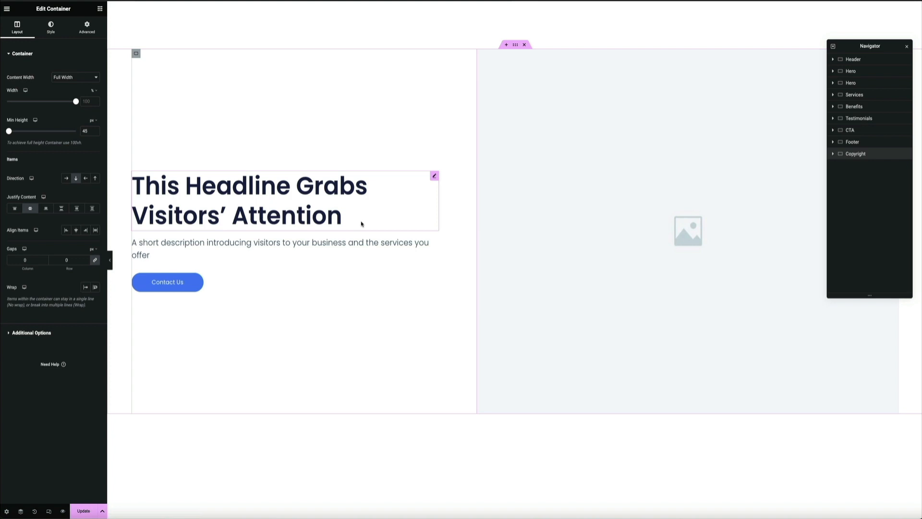
pyautogui.click(361, 224)
pyautogui.doubleClick(362, 222)
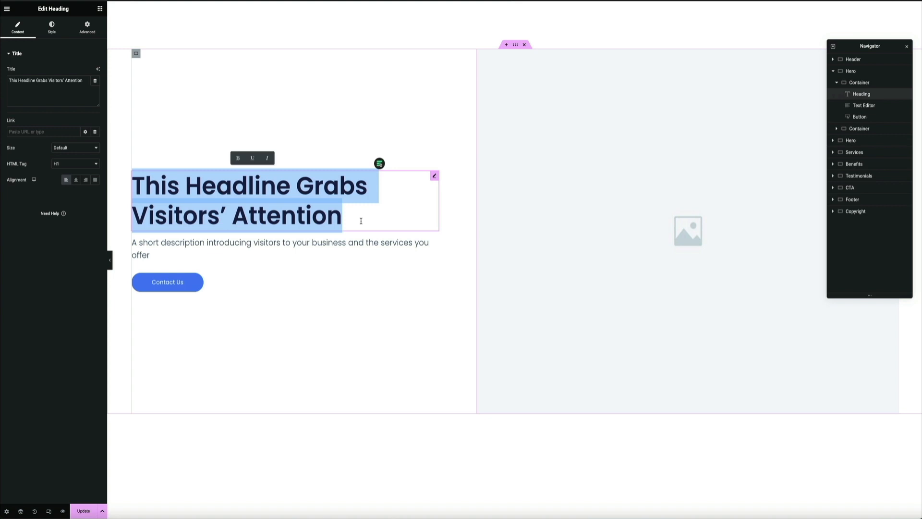
pyautogui.write('Learn')
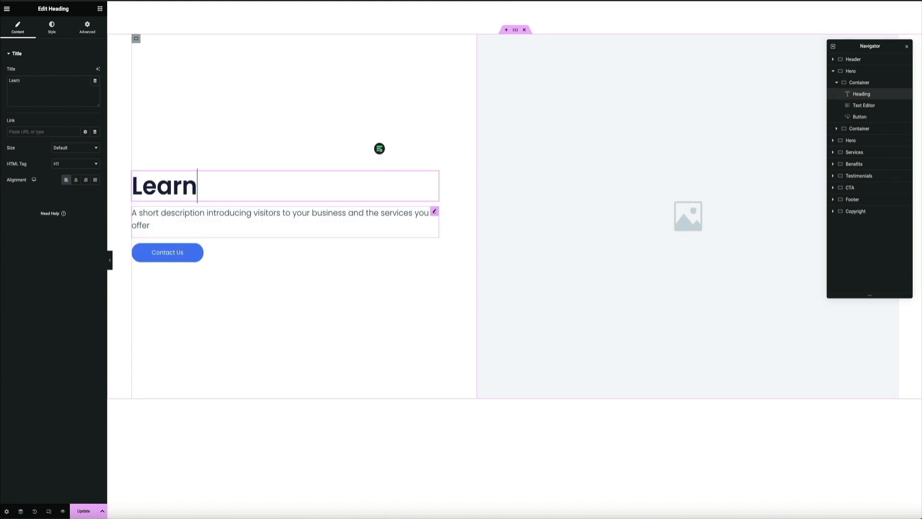
pyautogui.write(' How to Make a ')
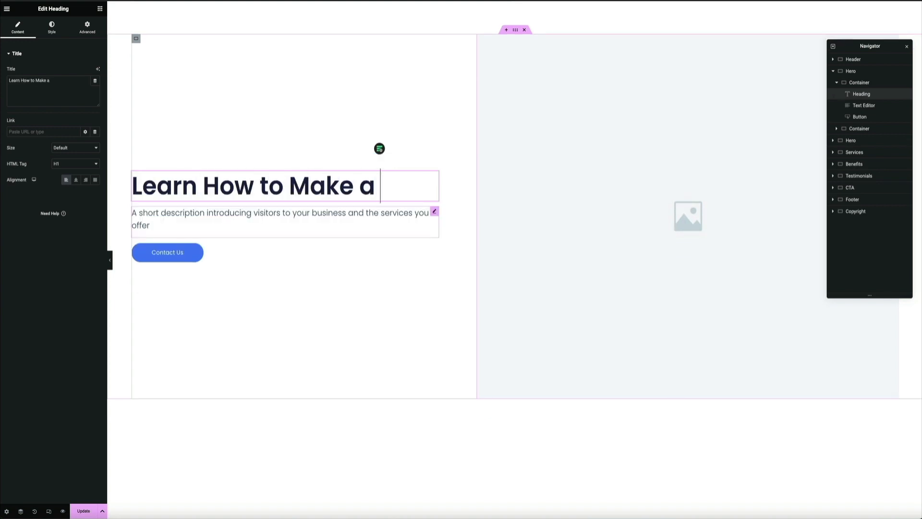
pyautogui.write('Website')
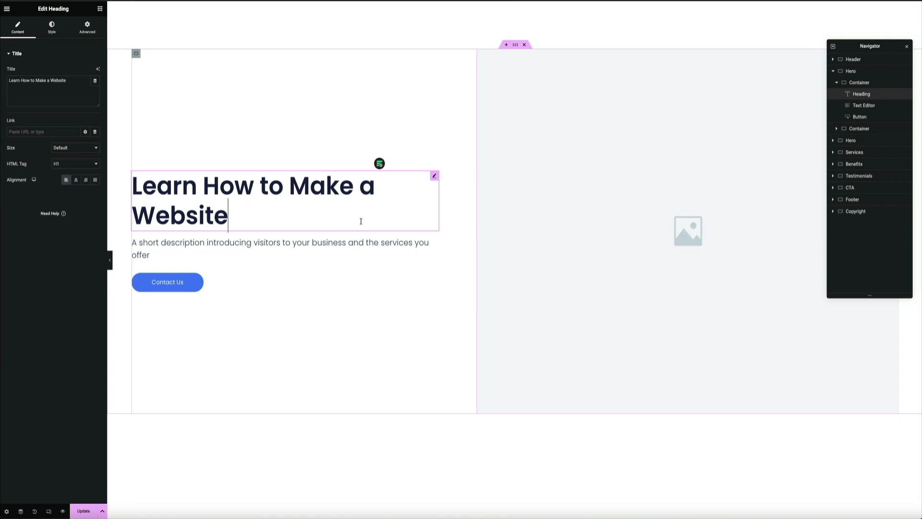
# - Replace the description below the hero headline with "Step-by-step videos that walk you through the entire process from start to finish."
pyautogui.click(162, 241)
pyautogui.hotkey('ctrl', 'a')
pyautogui.write('S')
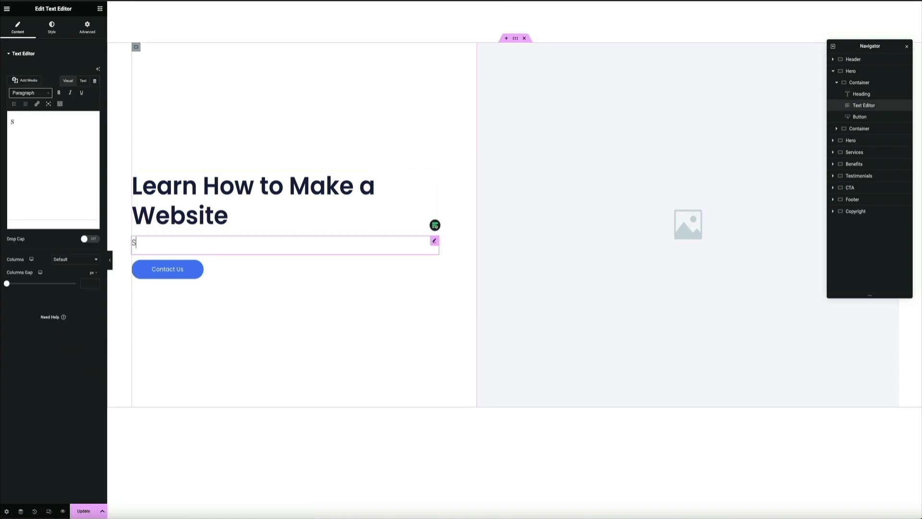
pyautogui.write('tep-y')
pyautogui.press('BackSpace')
pyautogui.write('by-step videos')
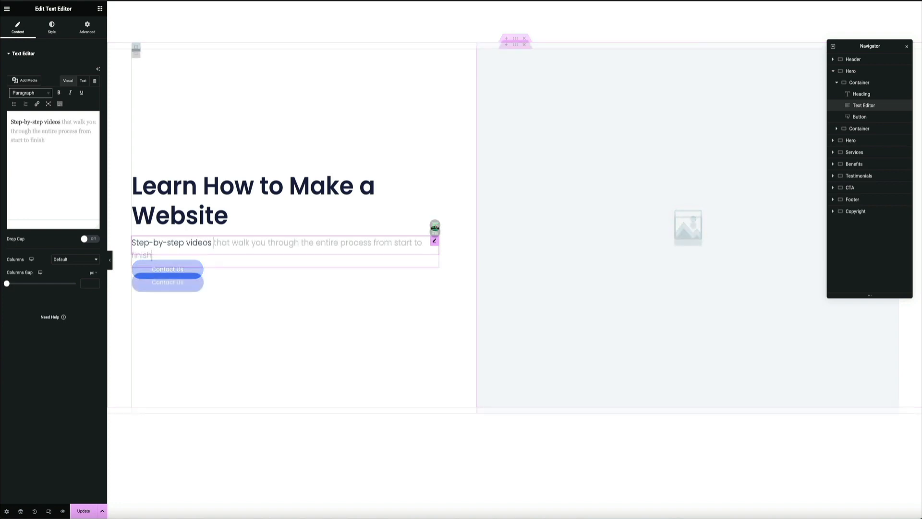
pyautogui.press('Tab')
# - Set the hero button's text to "Learn More" and select the placeholder image beside it
pyautogui.click(178, 284)
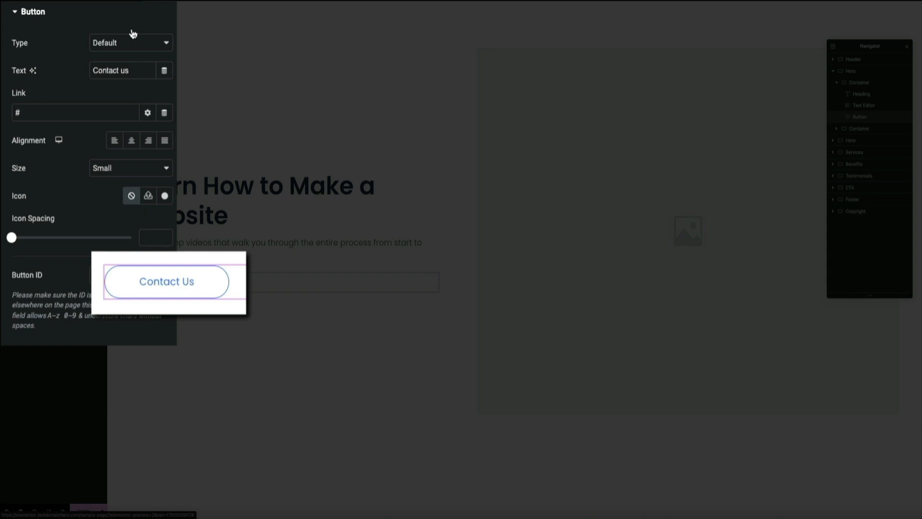
pyautogui.tripleClick(141, 75)
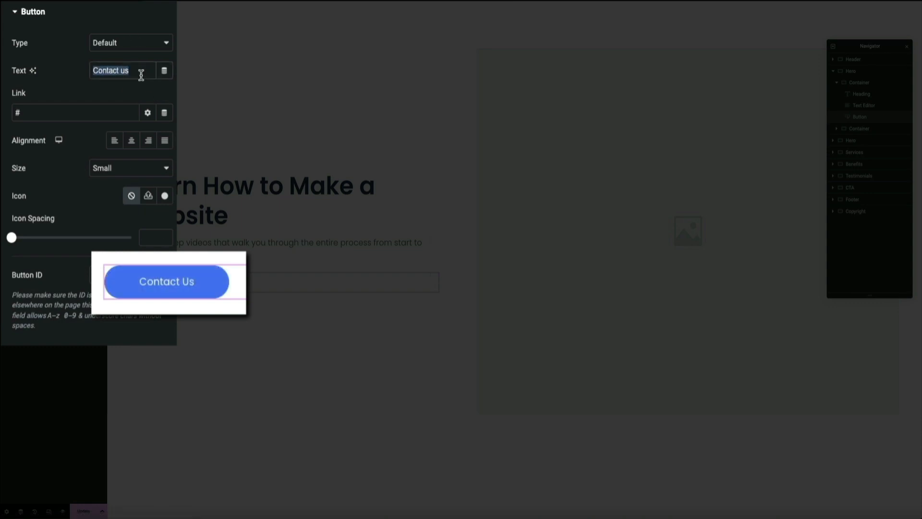
pyautogui.write('Learn More')
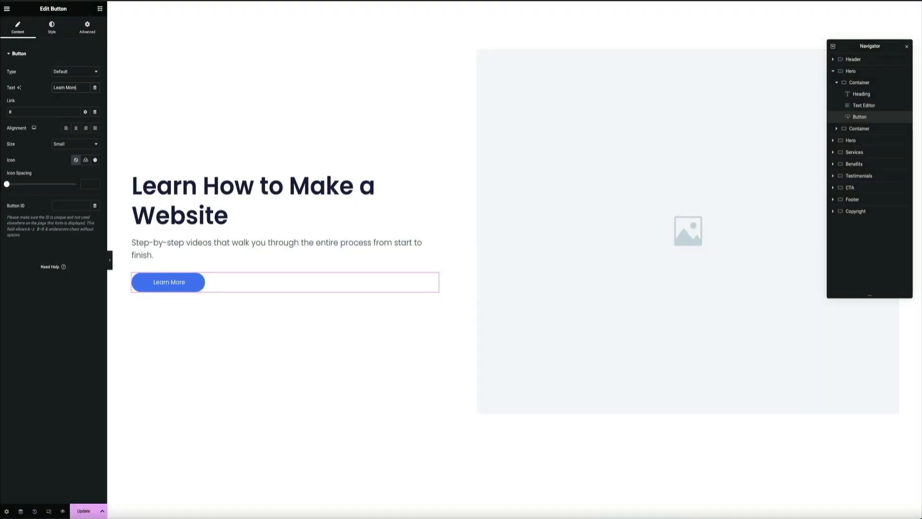
pyautogui.click(556, 129)
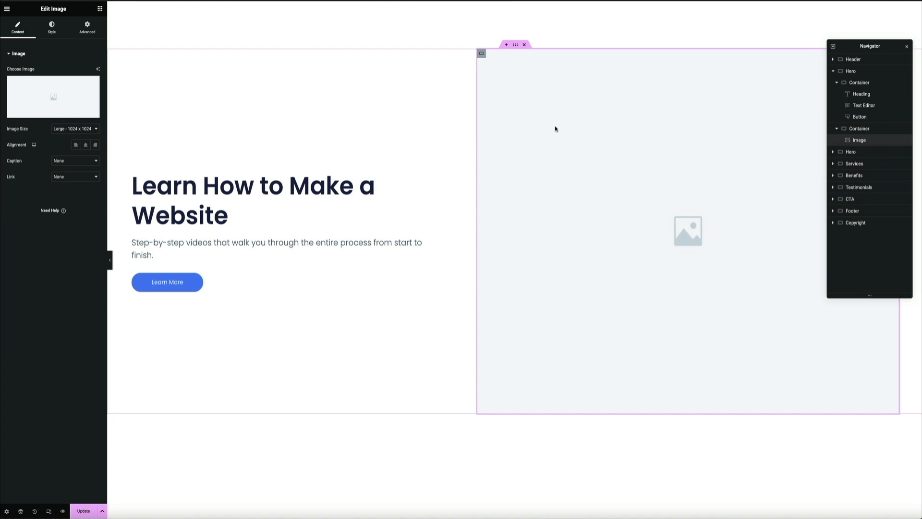
pyautogui.scroll(-6, 556, 129)
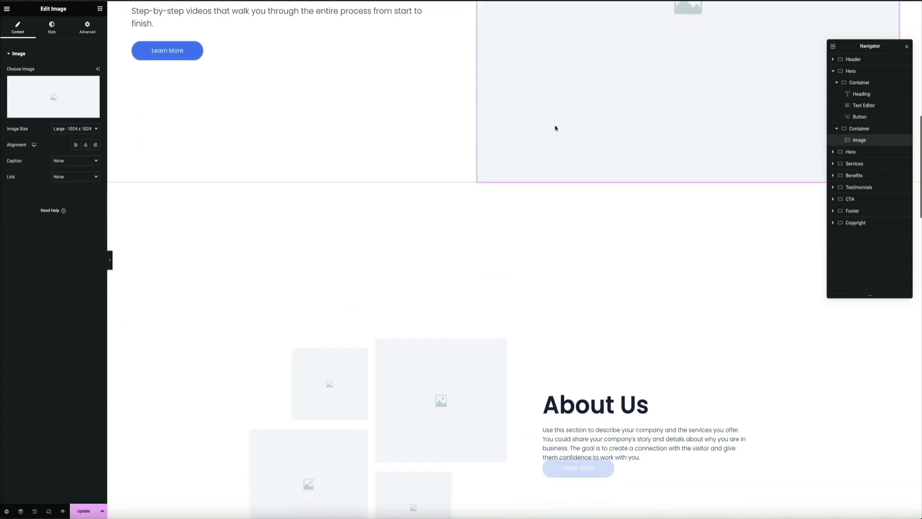
pyautogui.scroll(-3, 553, 129)
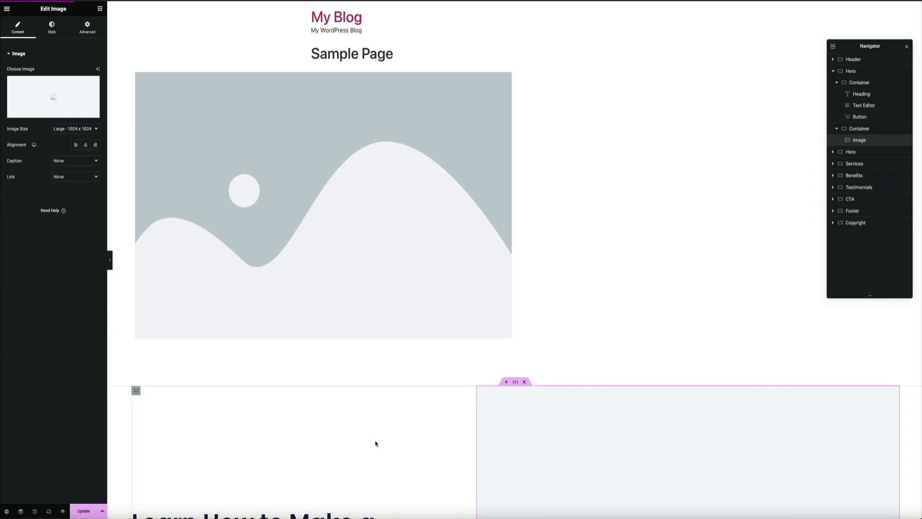
# - Revert the page to the Editing Started state in the edit history and update it
pyautogui.click(36, 510)
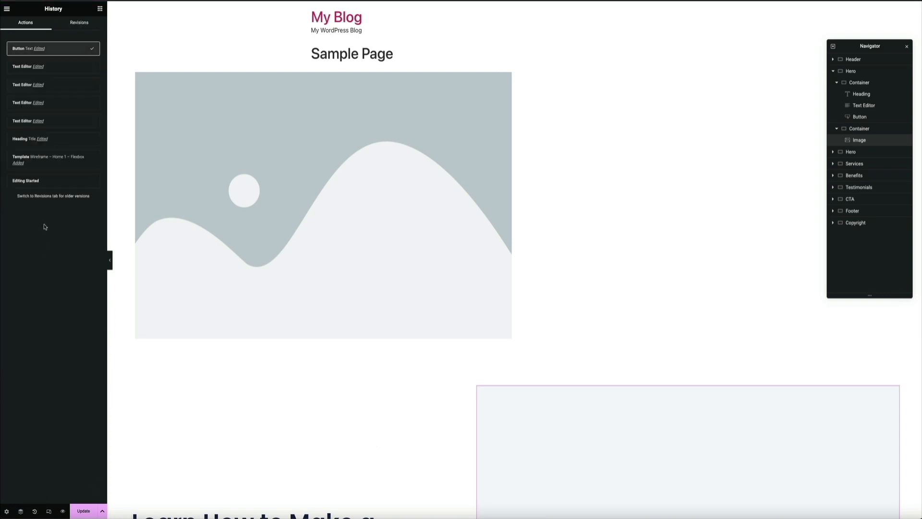
pyautogui.click(49, 184)
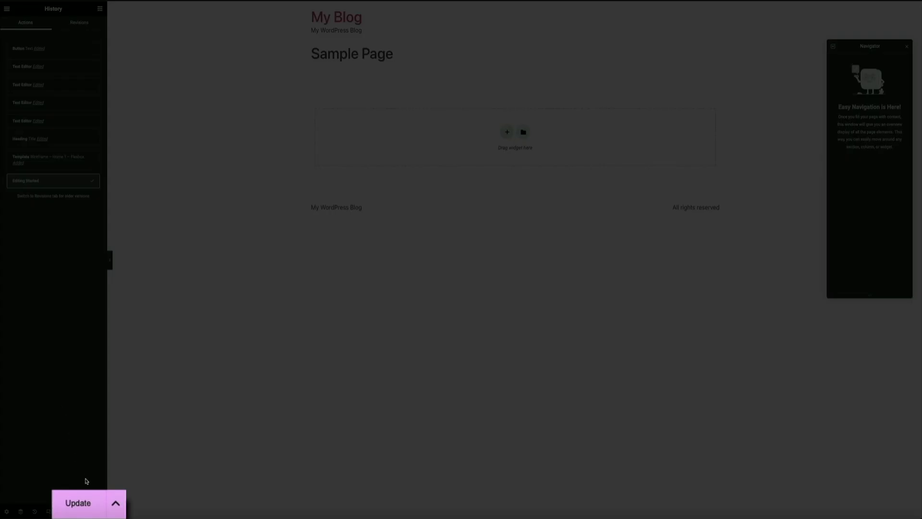
pyautogui.click(85, 499)
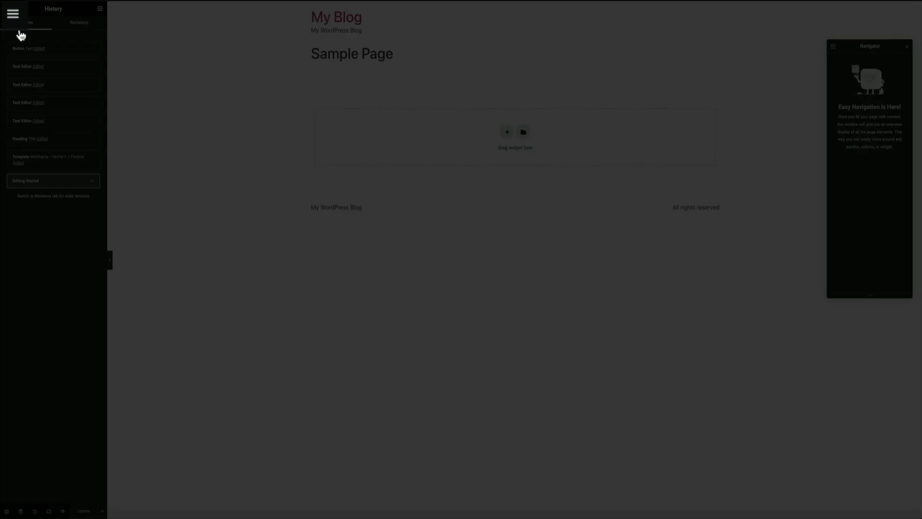
# - Exit the page editor, return to the WordPress pages list and open the Kit Library
pyautogui.click(15, 14)
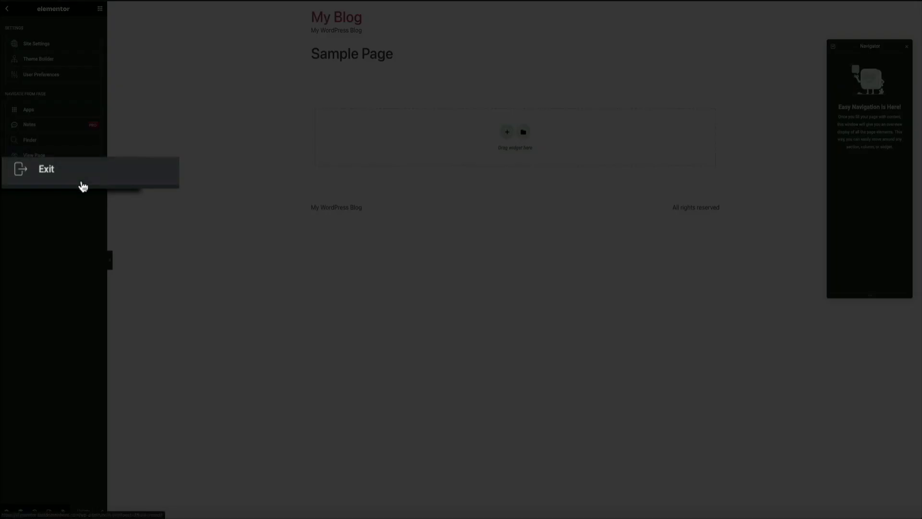
pyautogui.click(45, 175)
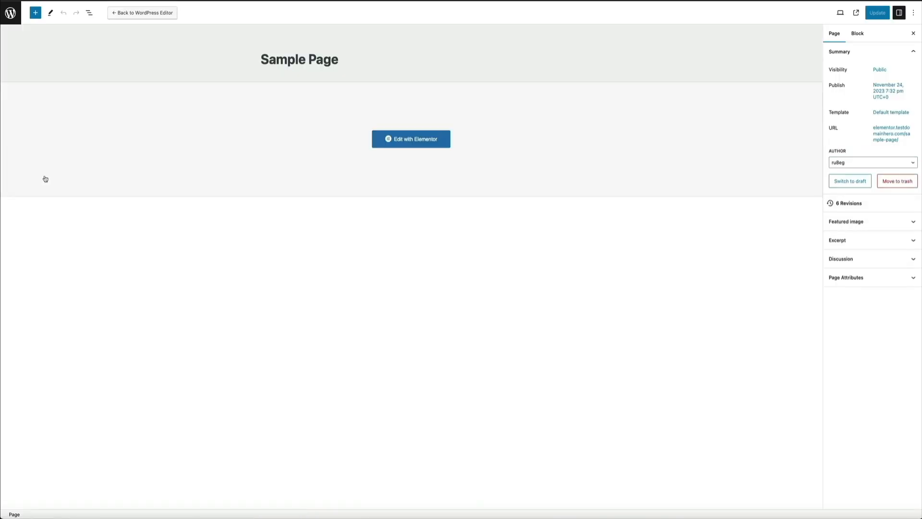
pyautogui.click(12, 19)
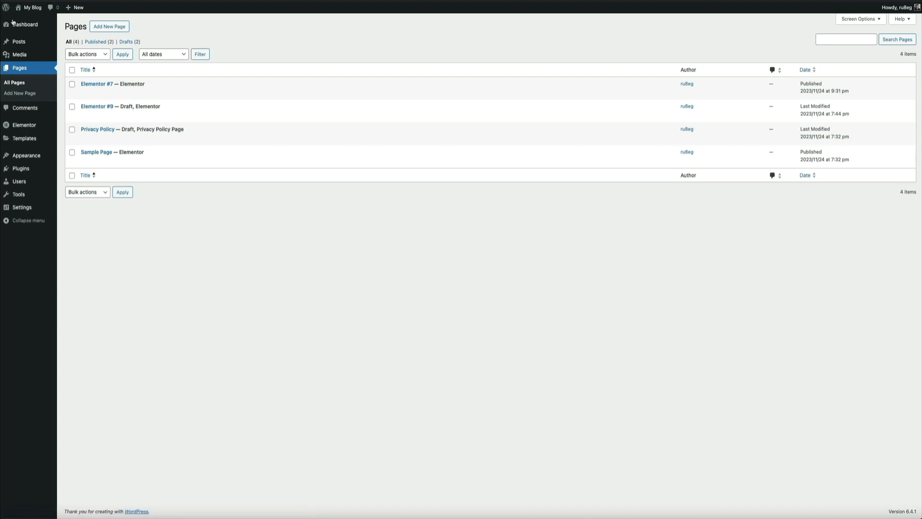
pyautogui.moveTo(24, 138)
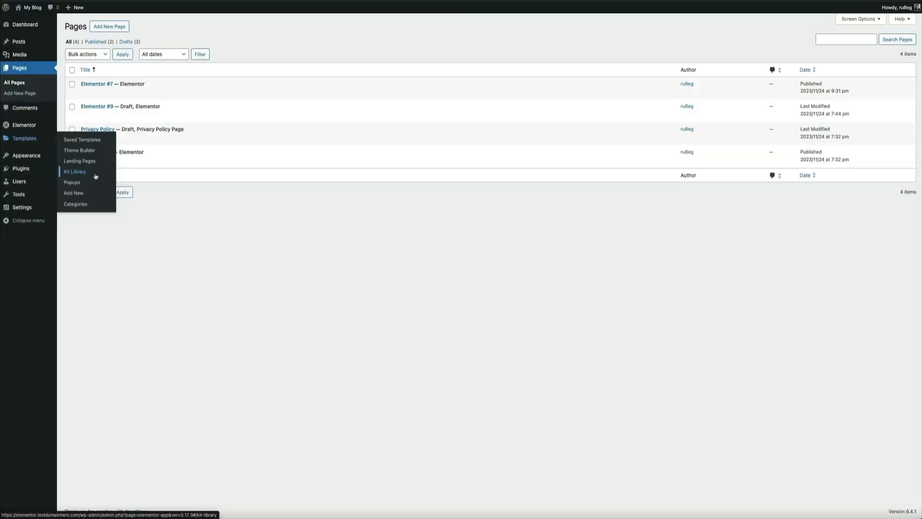
pyautogui.click(95, 176)
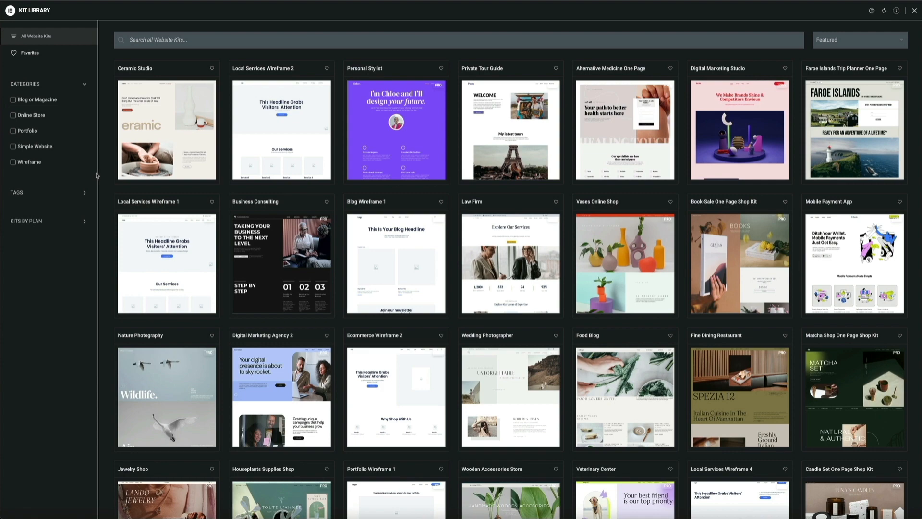
# - Examine the full range of website kits in the library
pyautogui.scroll(-3, 115, 178)
pyautogui.scroll(-4, 115, 178)
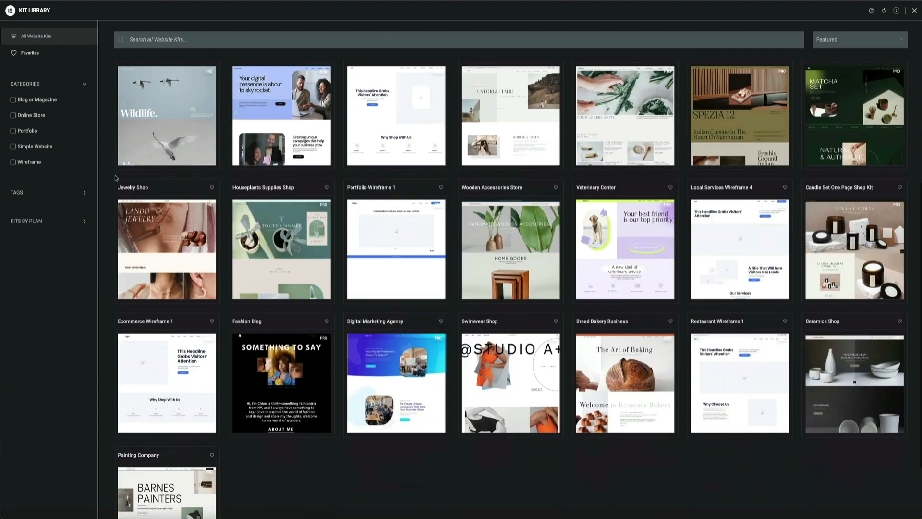
pyautogui.scroll(-3, 115, 178)
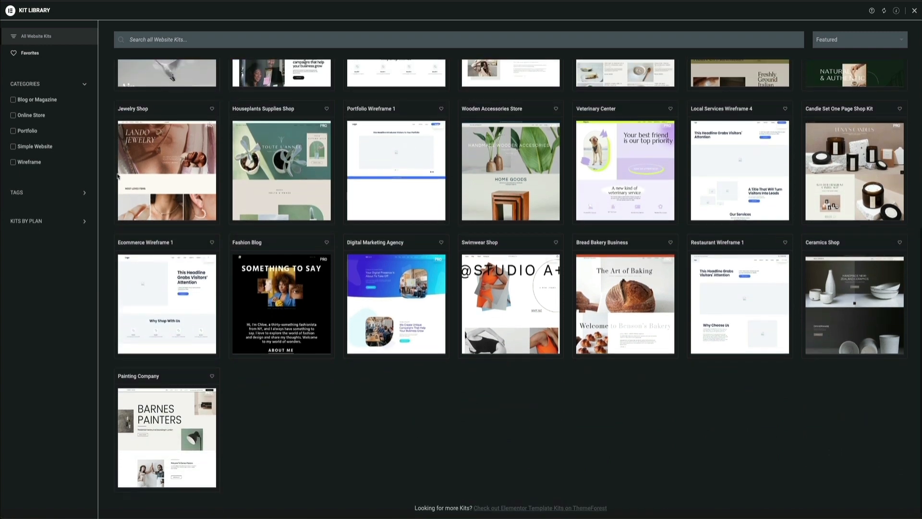
pyautogui.scroll(1, 117, 176)
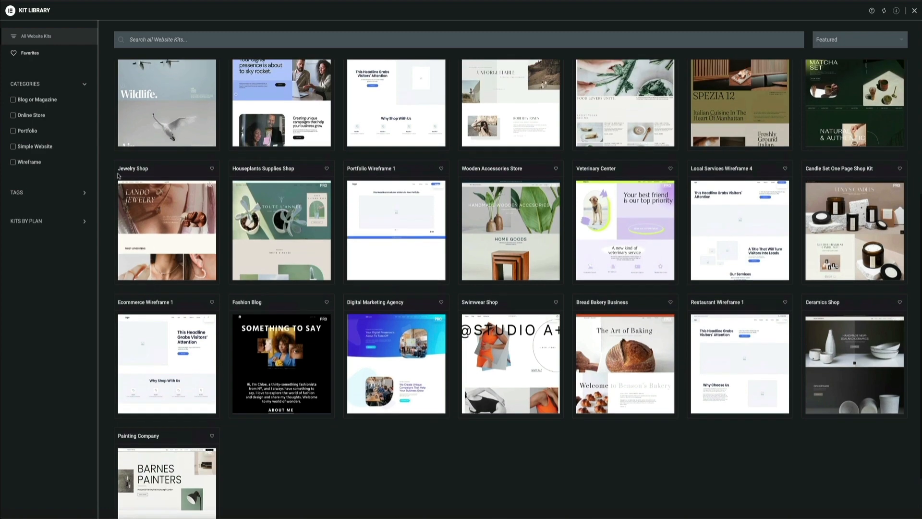
pyautogui.scroll(1, 117, 176)
pyautogui.scroll(2, 118, 176)
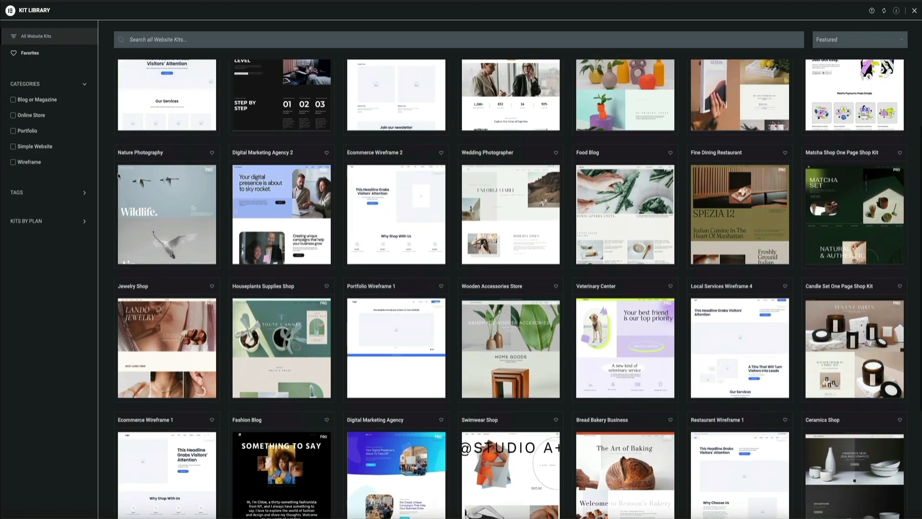
pyautogui.scroll(3, 118, 176)
pyautogui.scroll(1, 118, 176)
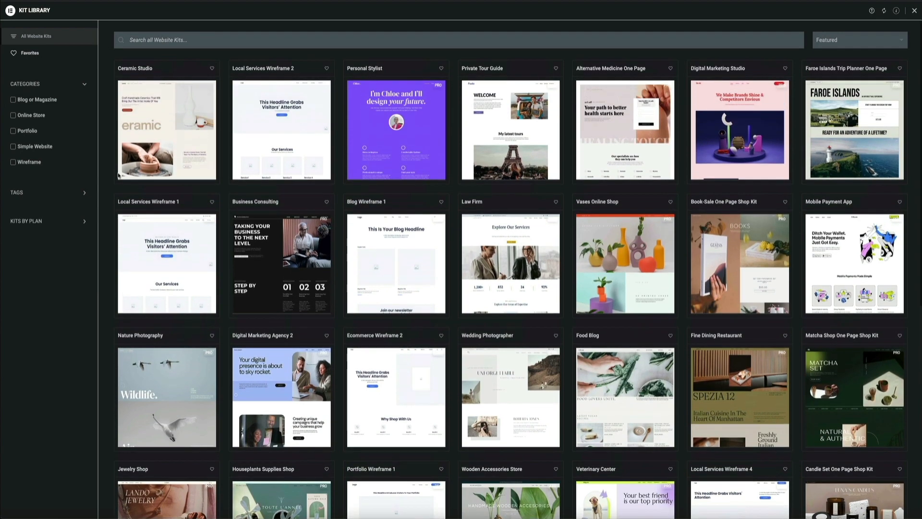
# - Filter the website kits to the Free plan and open the Ceramic Studio kit's demo
pyautogui.click(87, 223)
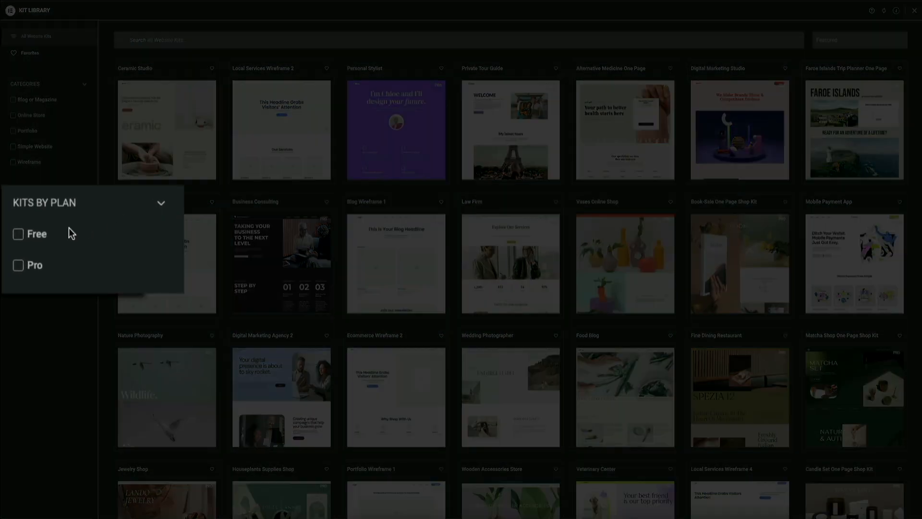
pyautogui.click(22, 240)
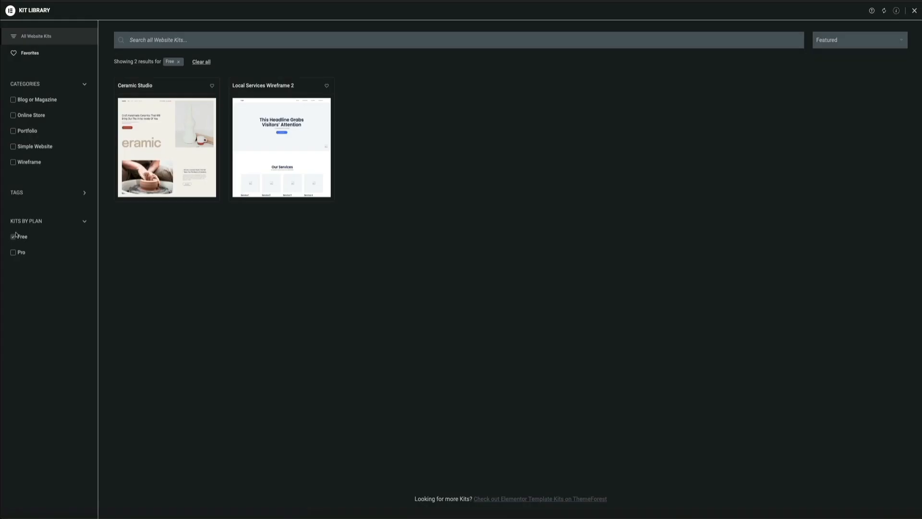
pyautogui.moveTo(161, 190)
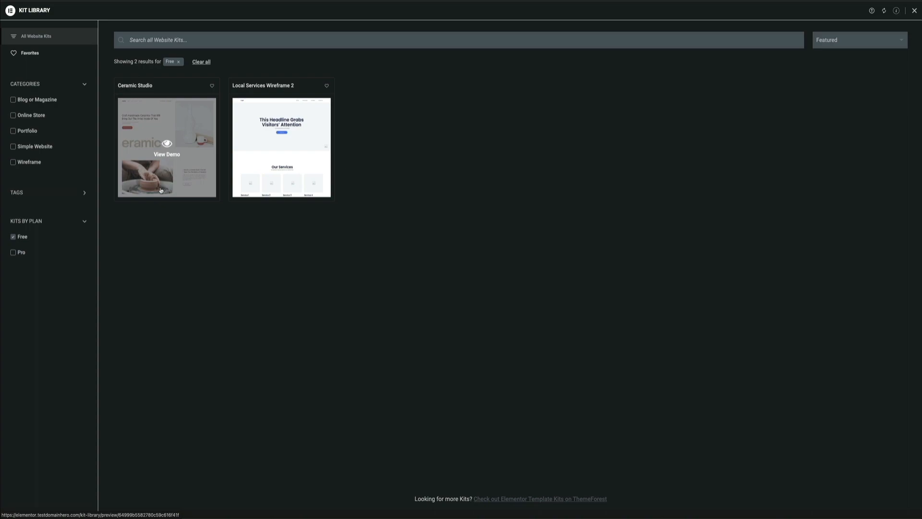
pyautogui.click(161, 191)
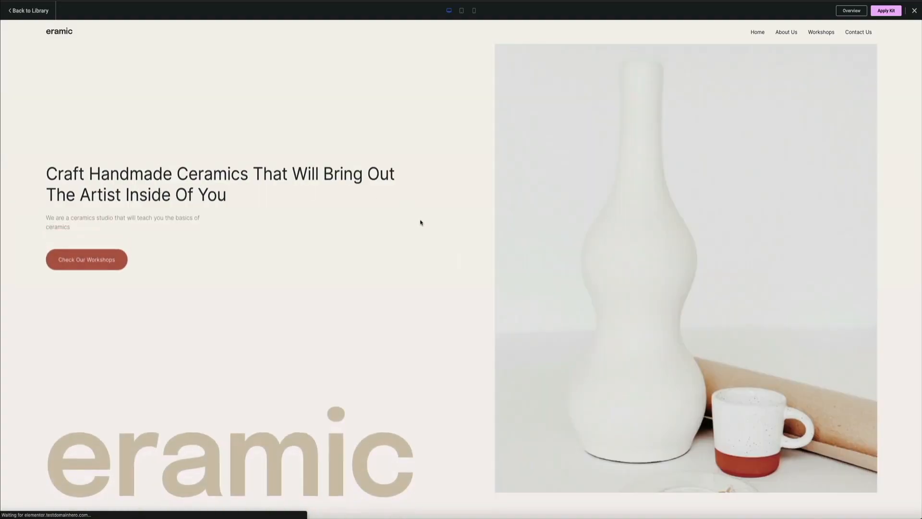
# - Examine the Ceramic Studio demo's home page from the hero section down past the participants' work gallery
pyautogui.scroll(-2, 420, 222)
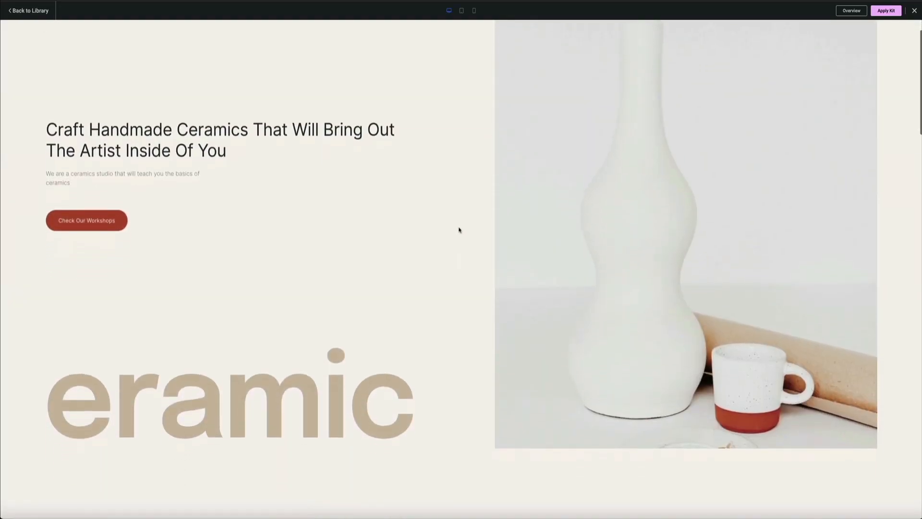
pyautogui.scroll(-6, 459, 230)
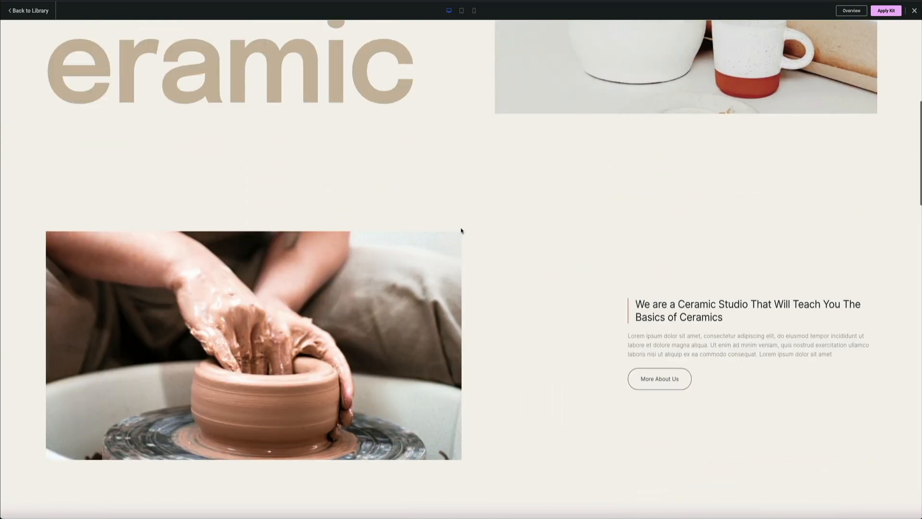
pyautogui.scroll(-7, 510, 239)
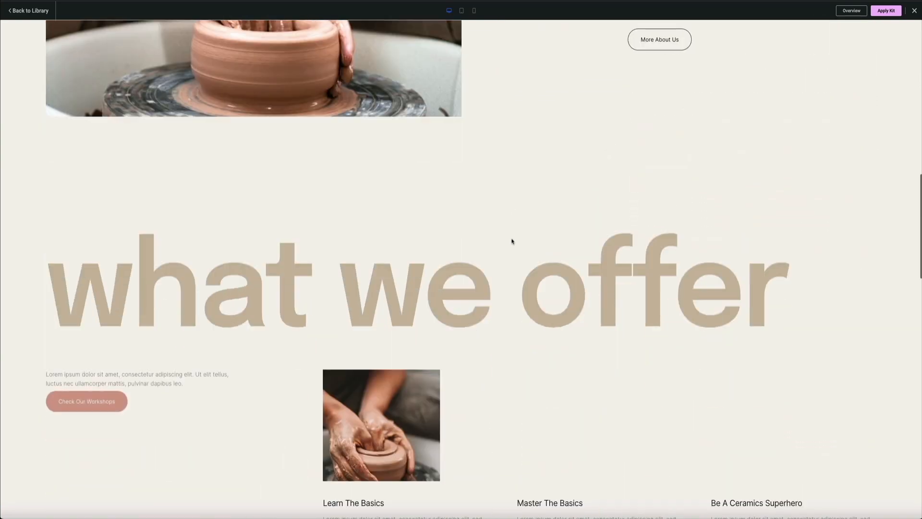
pyautogui.scroll(-6, 512, 241)
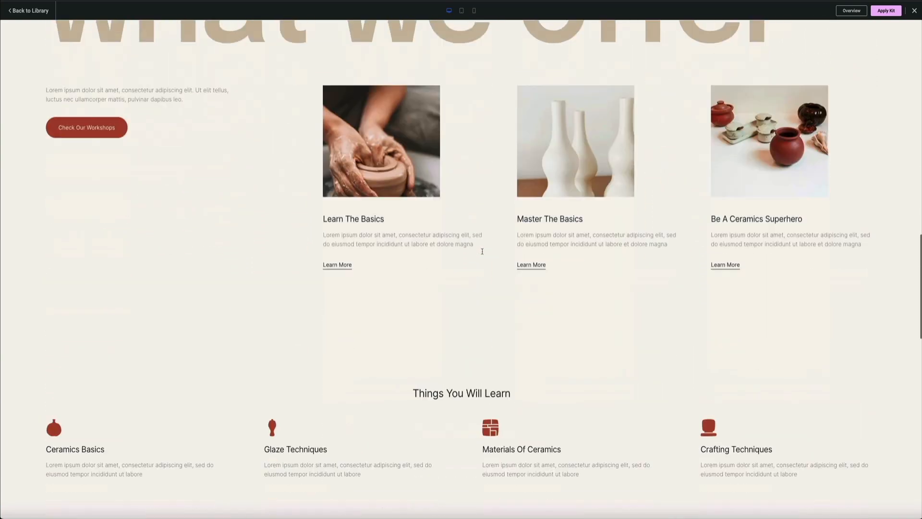
pyautogui.scroll(-5, 482, 252)
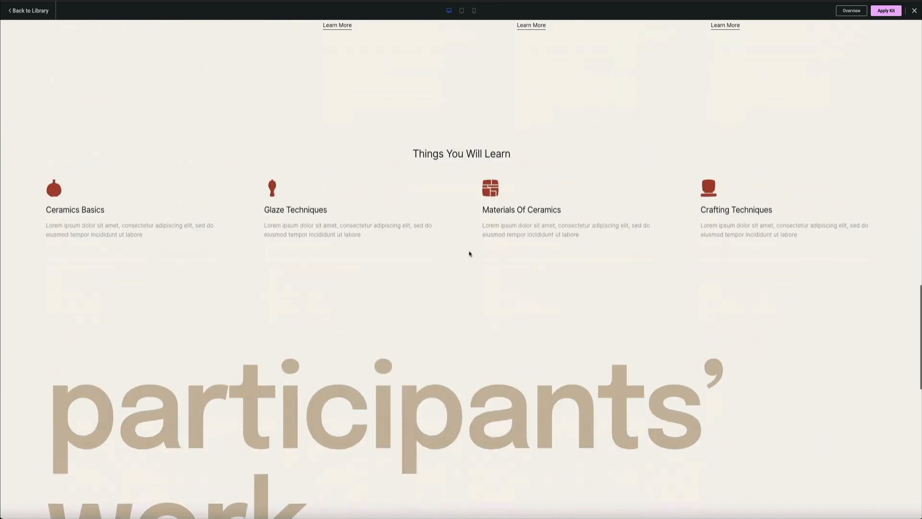
pyautogui.scroll(-6, 475, 255)
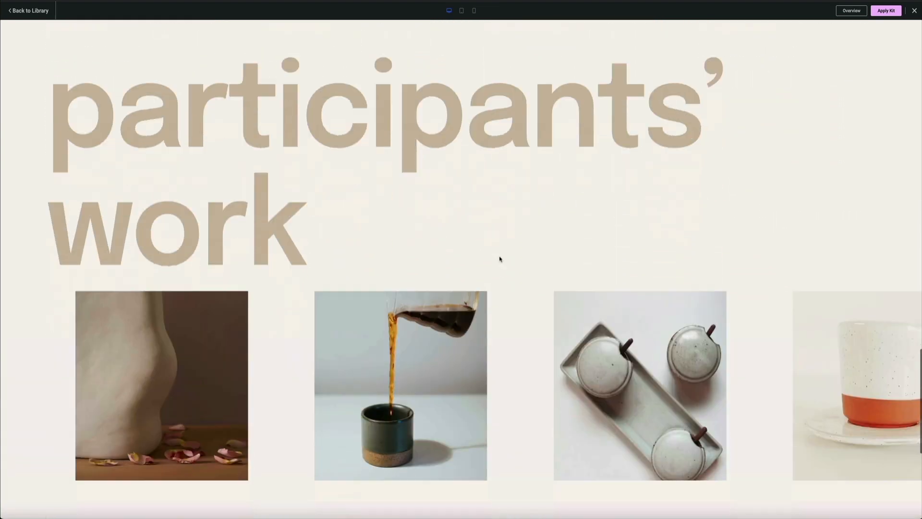
pyautogui.scroll(-5, 514, 249)
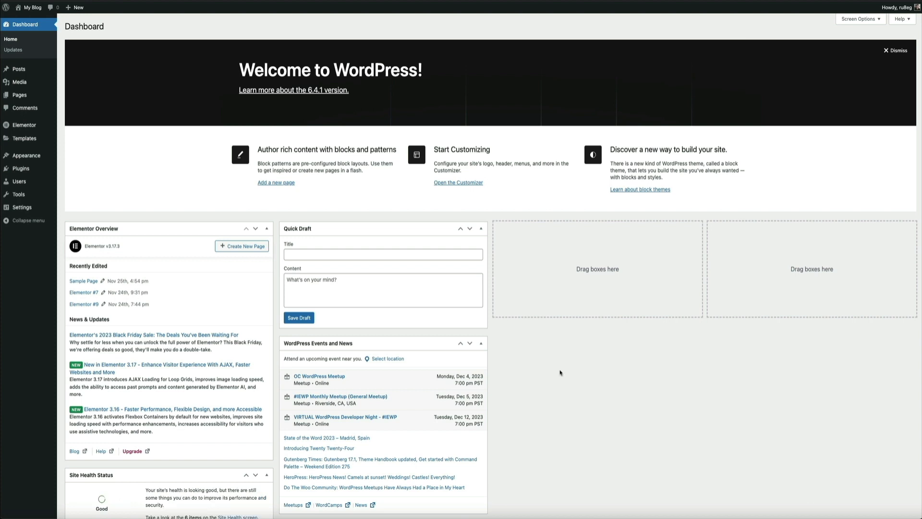
# - Open the Theme Builder from the WordPress dashboard to view the site parts it offers
pyautogui.moveTo(29, 138)
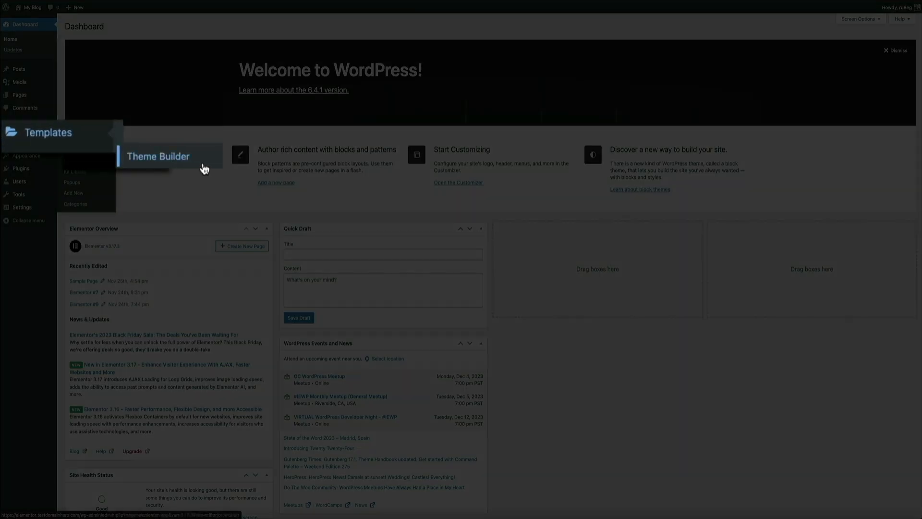
pyautogui.click(204, 169)
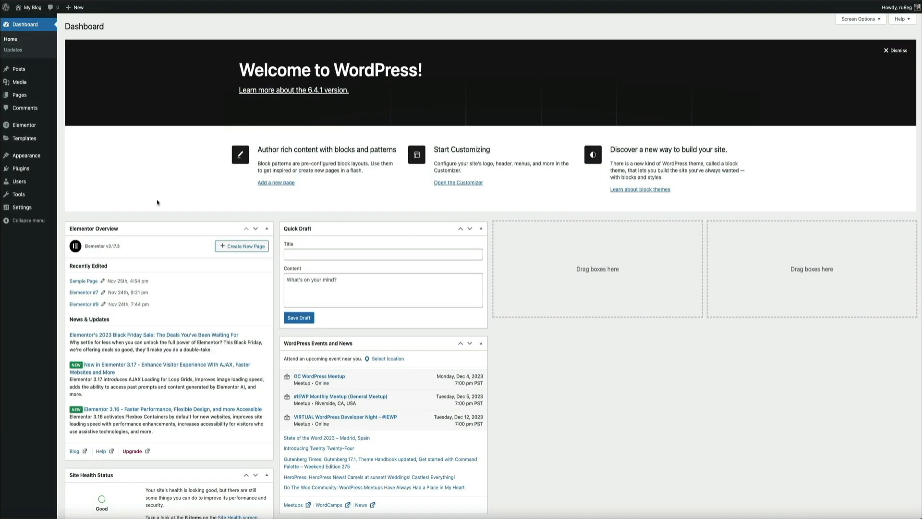
# - Open the Landing Pages templates from the WordPress dashboard and start a new landing page
pyautogui.moveTo(44, 140)
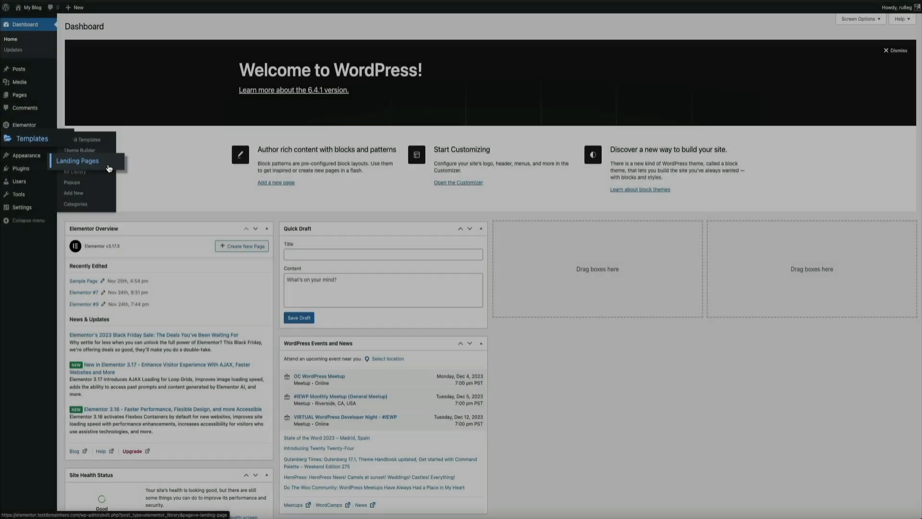
pyautogui.click(120, 172)
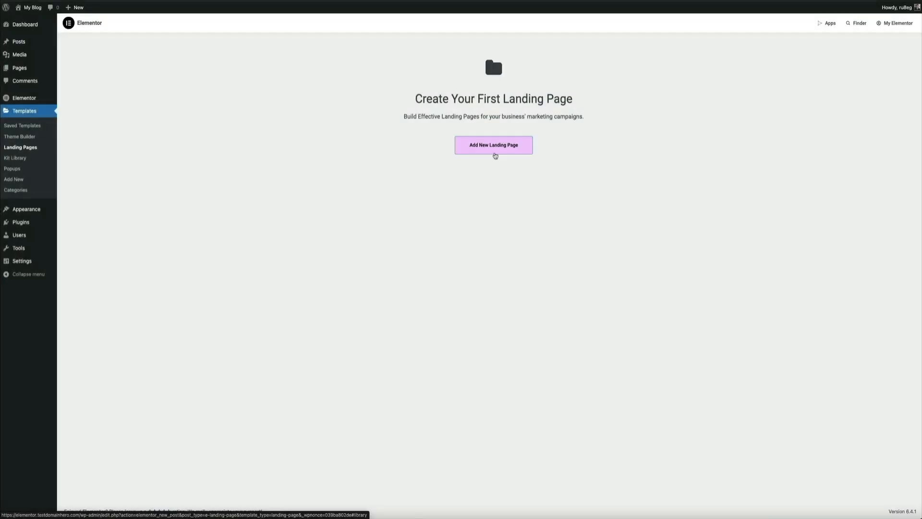
pyautogui.click(495, 150)
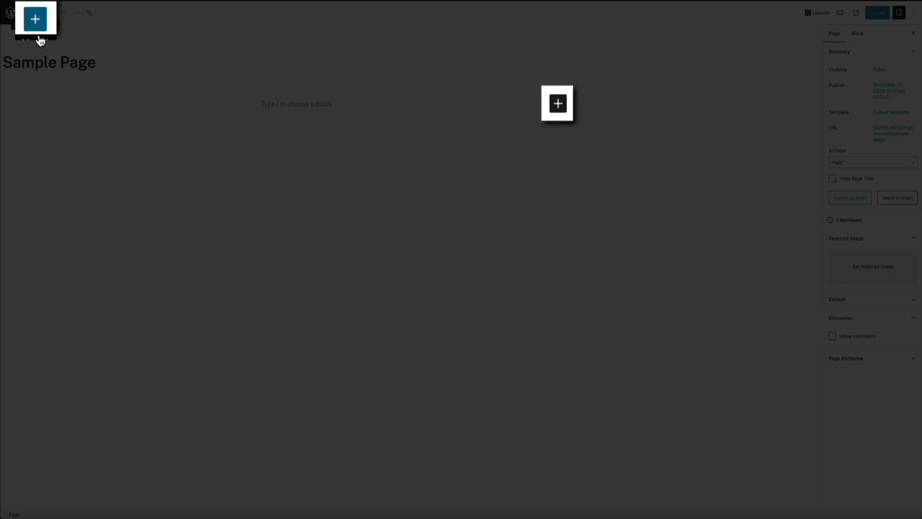
# - Show the block inserter for the Sample Page and examine the available blocks, from Genesis Blocks through Embeds
pyautogui.click(36, 17)
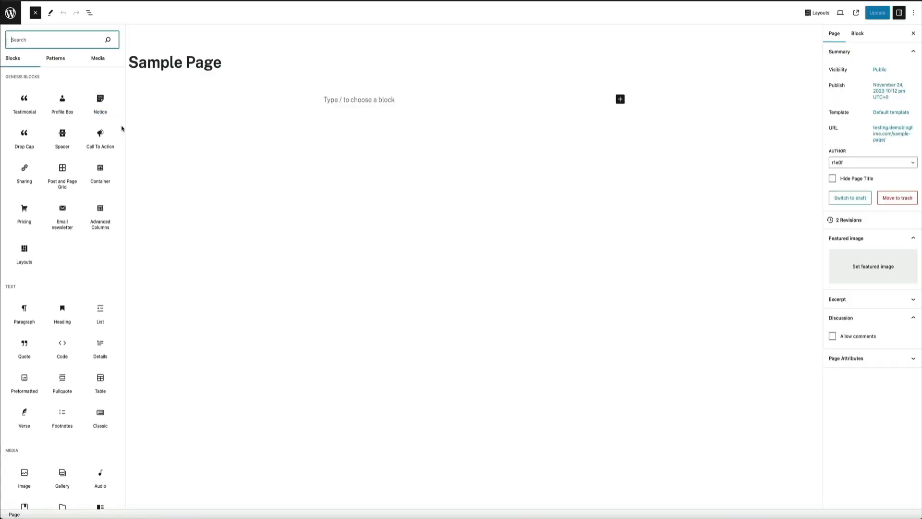
pyautogui.moveTo(119, 126)
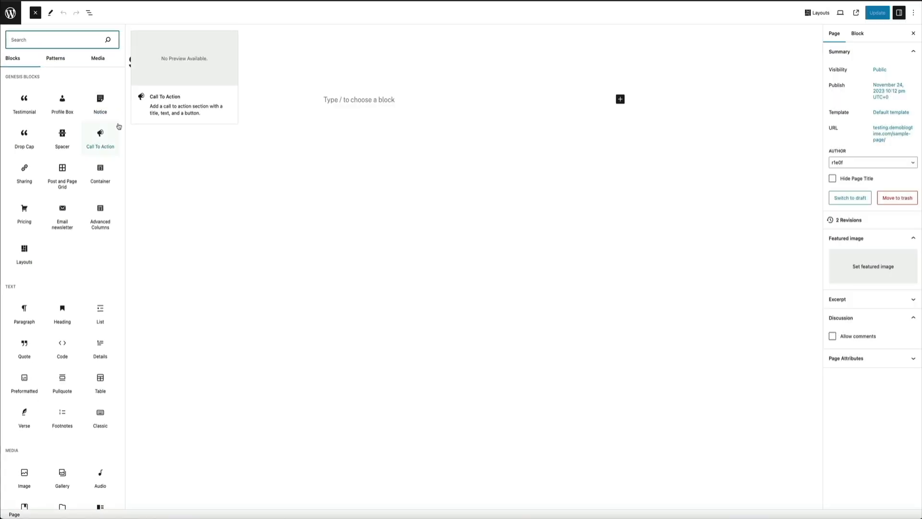
pyautogui.scroll(-5, 117, 126)
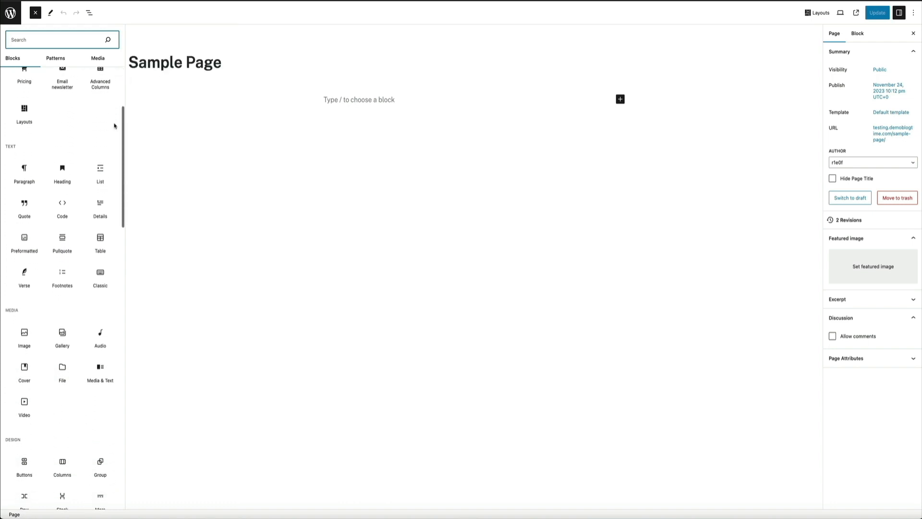
pyautogui.scroll(-3, 114, 126)
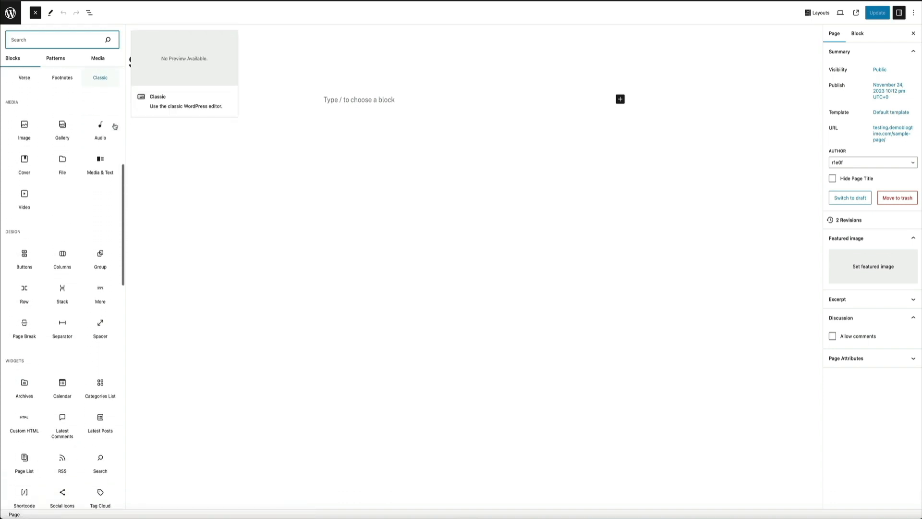
pyautogui.scroll(-5, 114, 124)
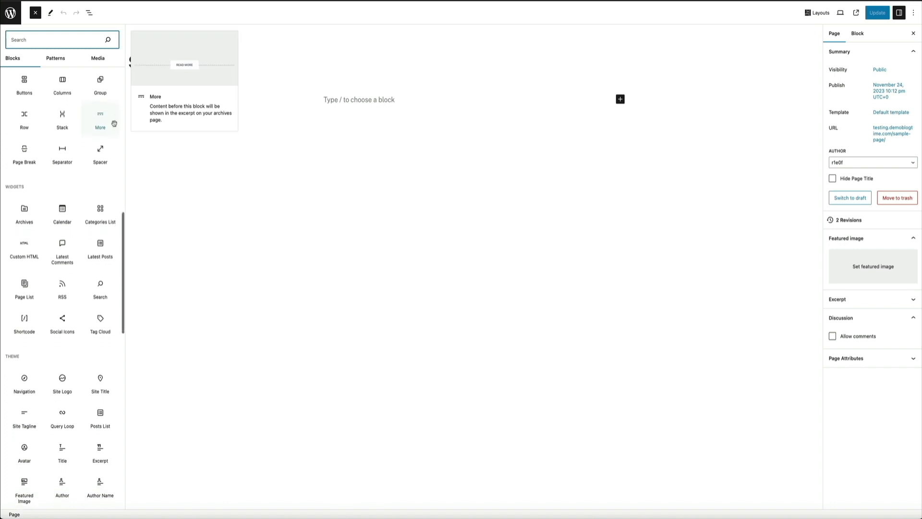
pyautogui.scroll(-4, 114, 124)
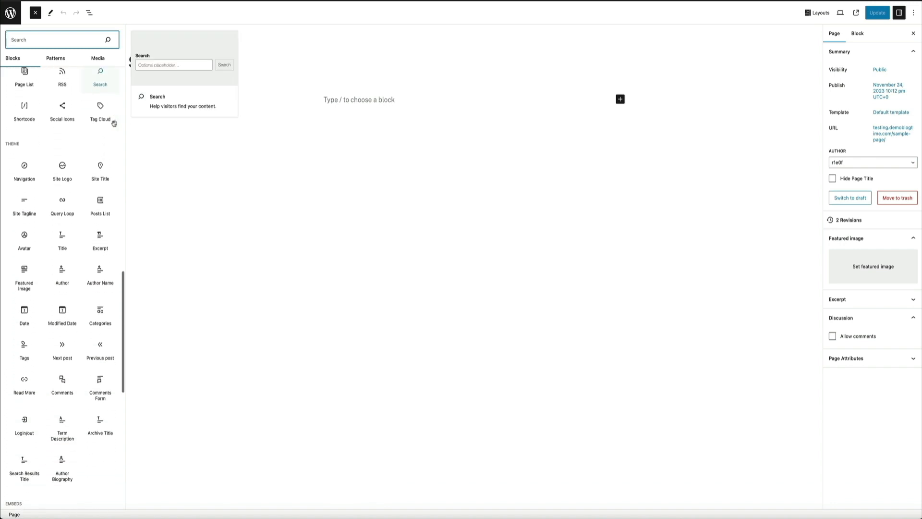
pyautogui.scroll(-5, 114, 125)
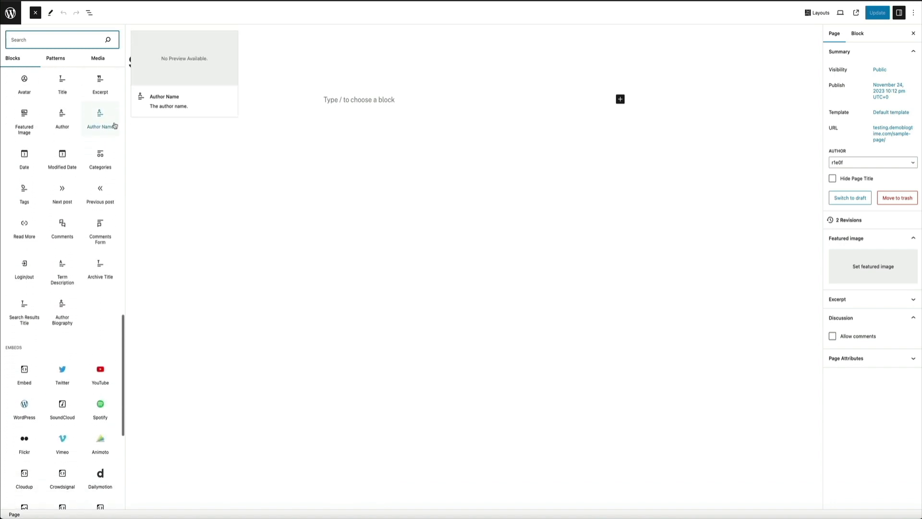
pyautogui.scroll(-3, 114, 126)
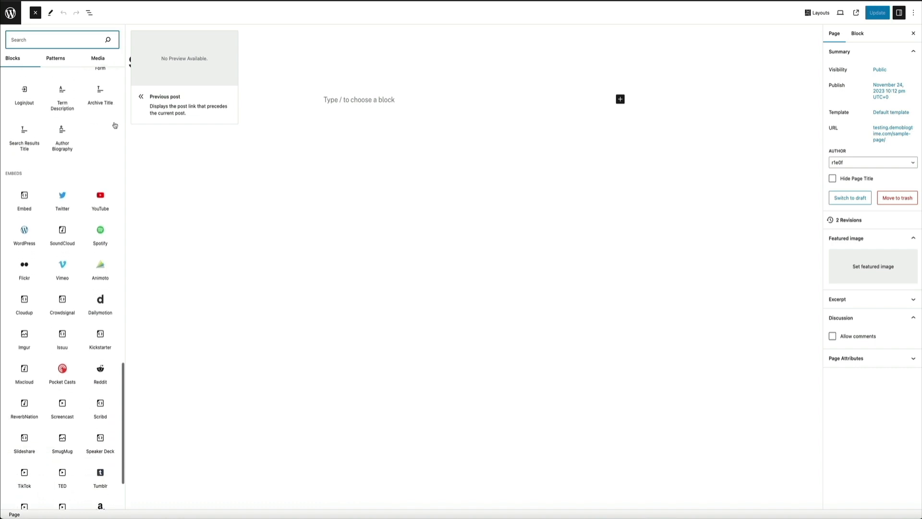
pyautogui.scroll(-2, 115, 125)
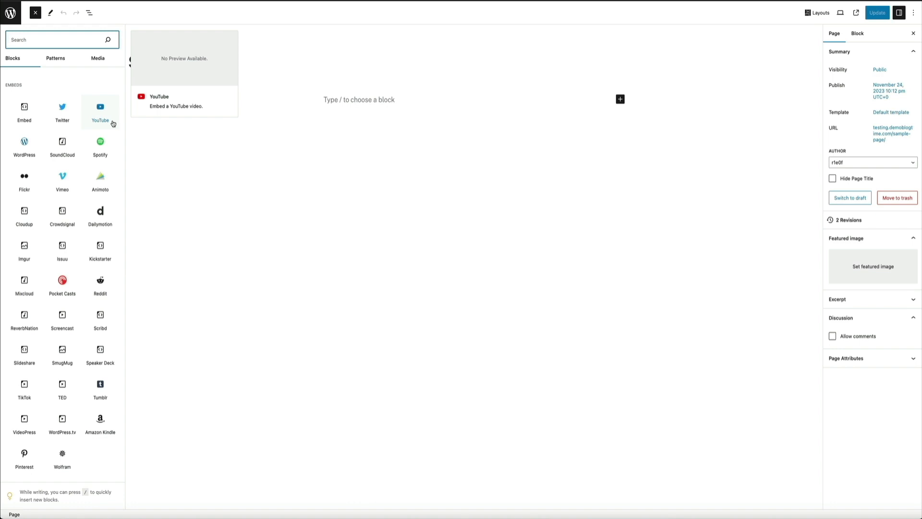
pyautogui.scroll(9, 114, 124)
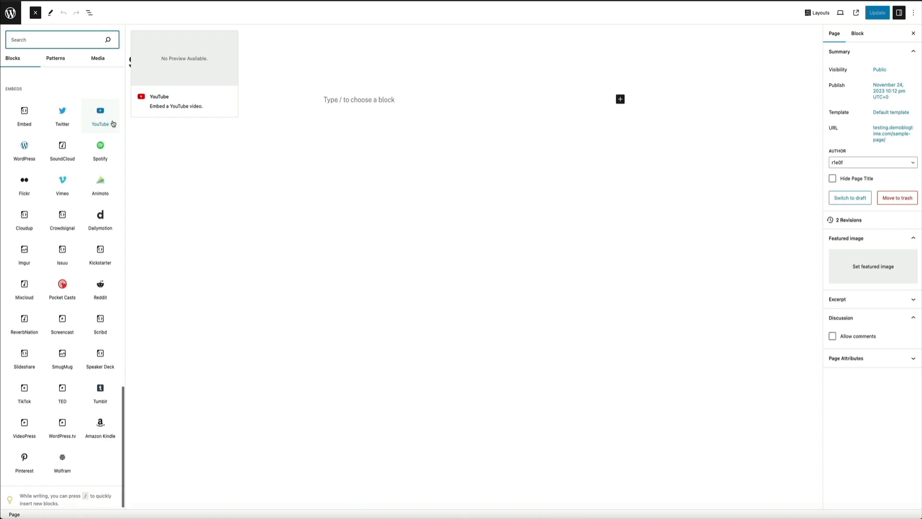
pyautogui.scroll(8, 114, 124)
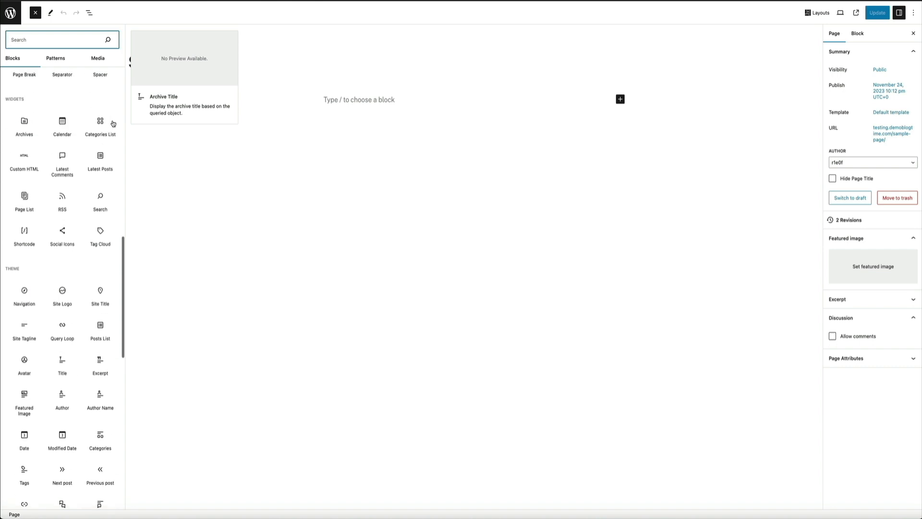
pyautogui.scroll(8, 112, 120)
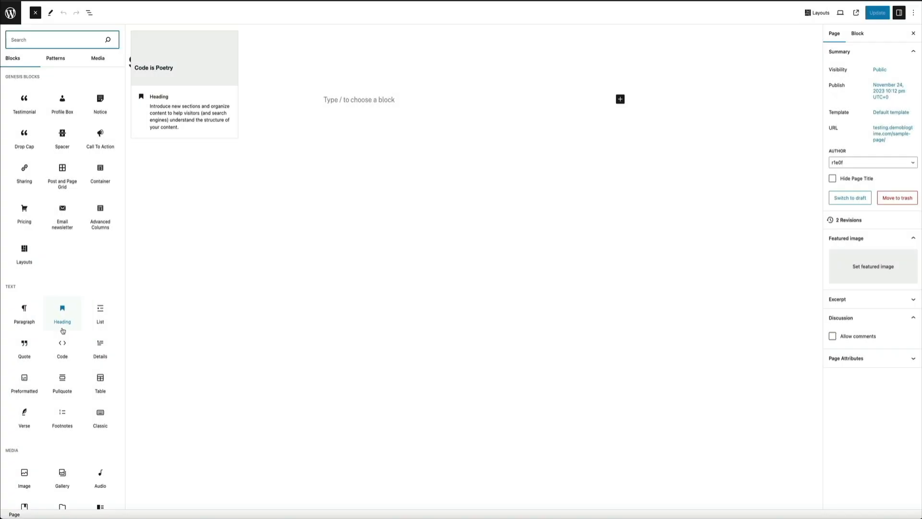
# - Insert a Heading block on the Sample Page with the text "This is a new heading"
pyautogui.click(63, 331)
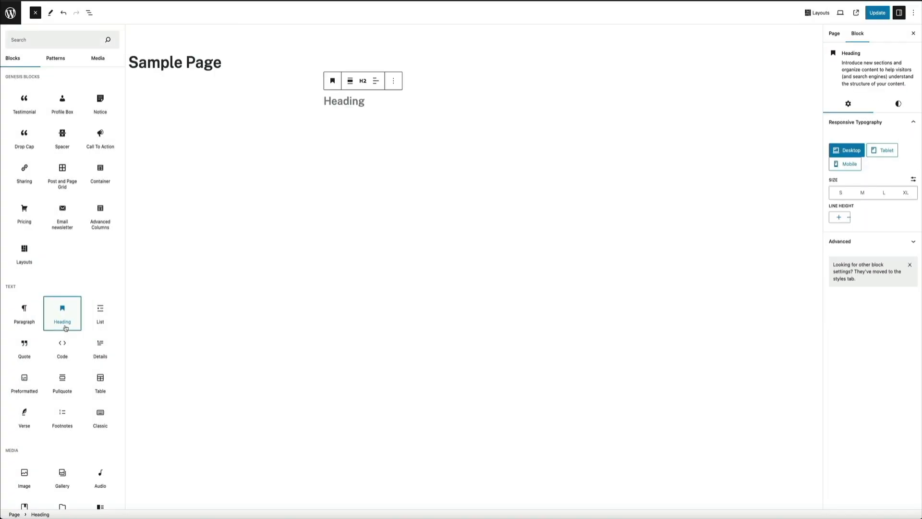
pyautogui.click(358, 102)
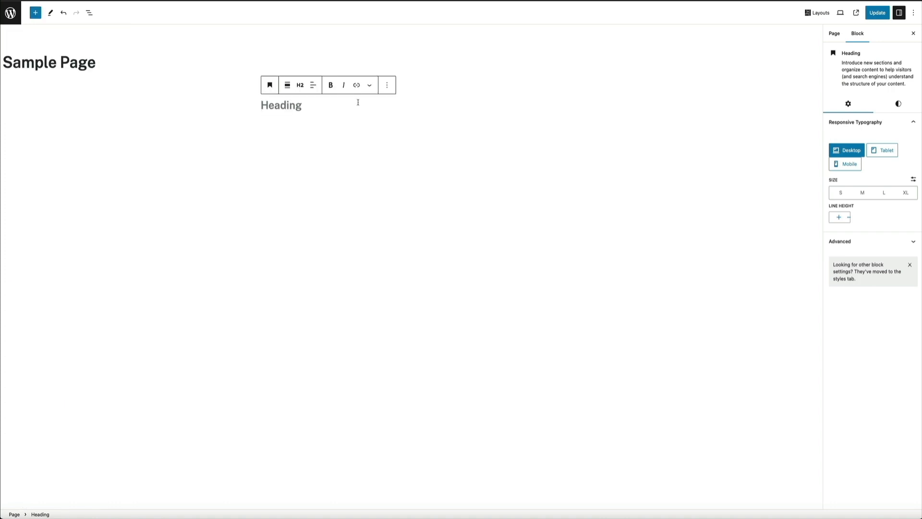
pyautogui.write('This is a ')
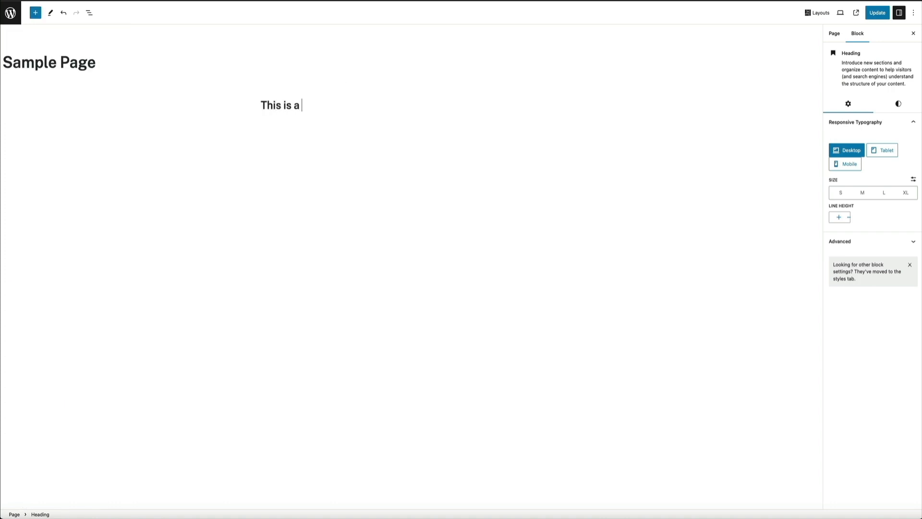
pyautogui.write('new heading')
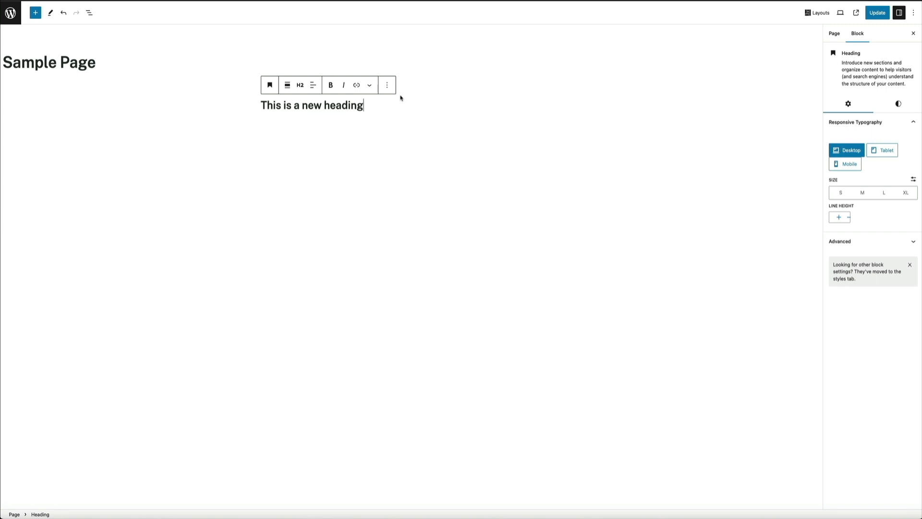
# - Add a paragraph under the heading reading "Welcome to my new site! This is the WordPress block editor at work! Pretty cool huh?"
pyautogui.press('Return')
pyautogui.write('W')
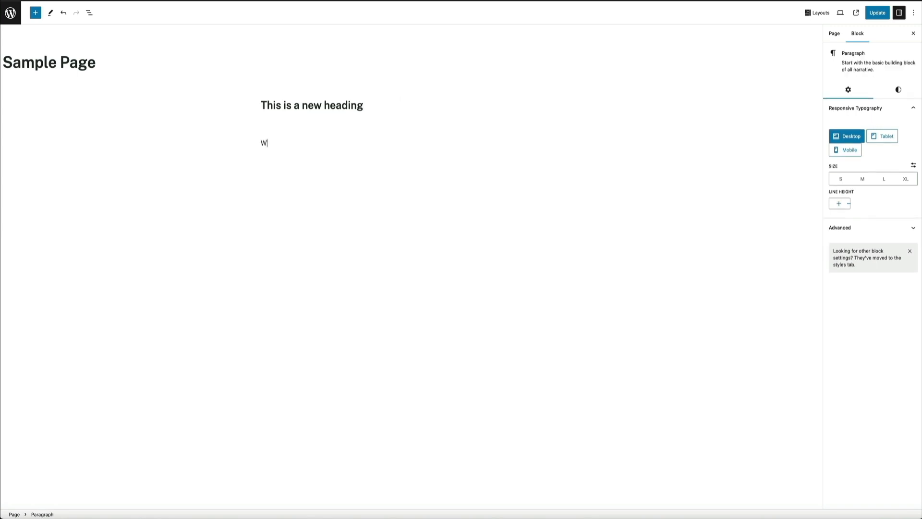
pyautogui.write('elcome to my new site! This is ')
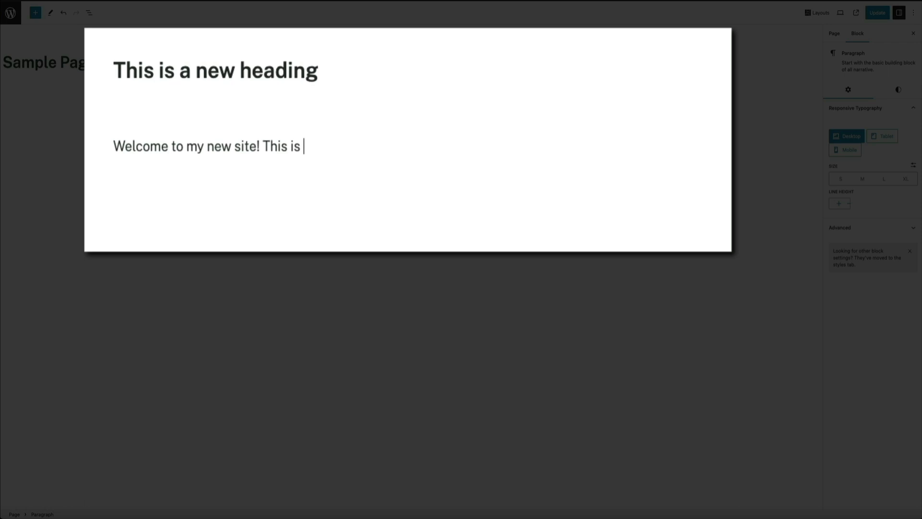
pyautogui.write('the WordPress ')
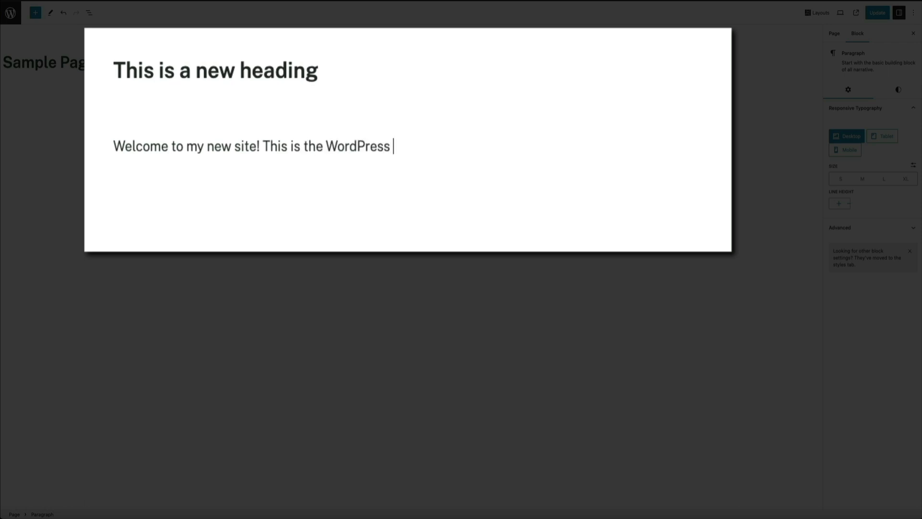
pyautogui.write('block editor at work')
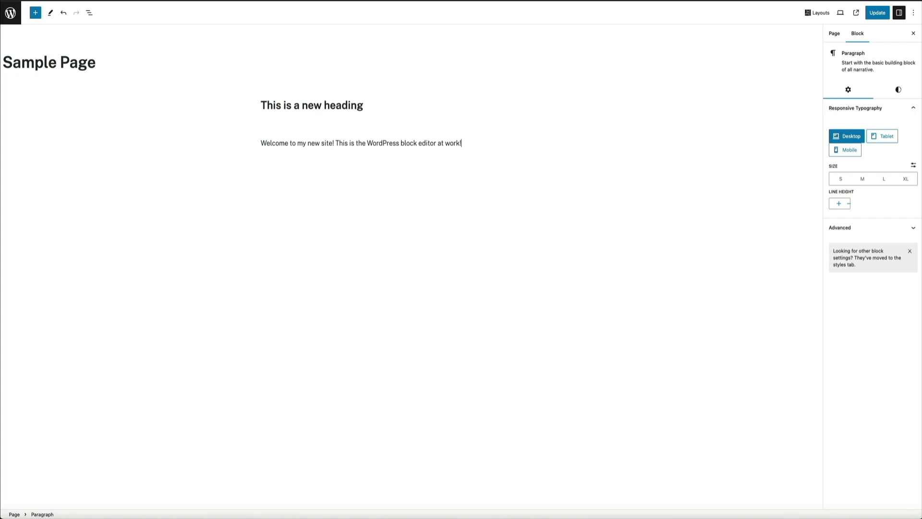
pyautogui.write('! Pretty cool huh?')
pyautogui.press('Return')
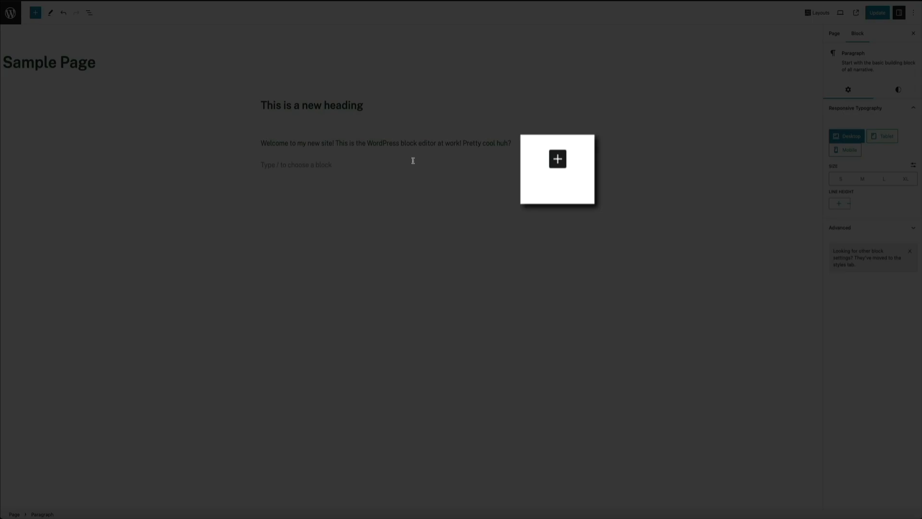
# - Browse the Banners block patterns and insert the "TAKE A HIKE AND WANDER THROUGH THE WOODS" cover below the paragraph
pyautogui.click(558, 165)
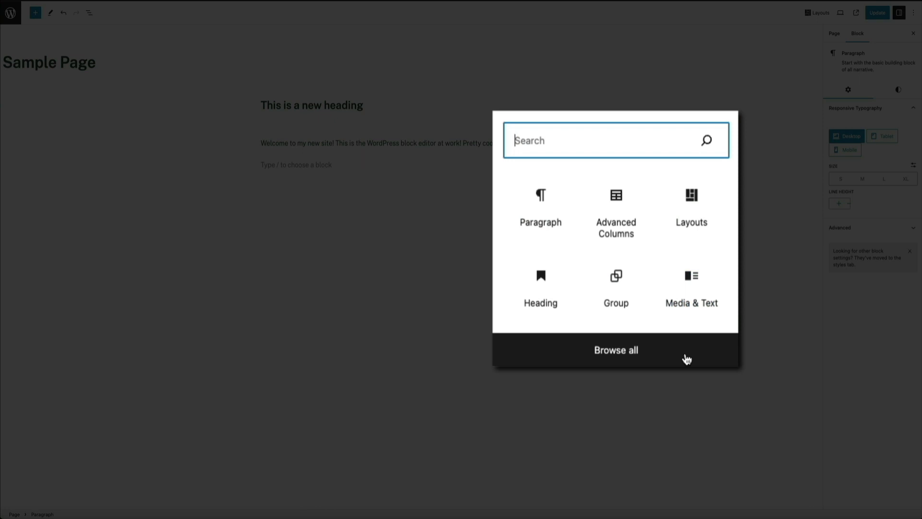
pyautogui.click(687, 360)
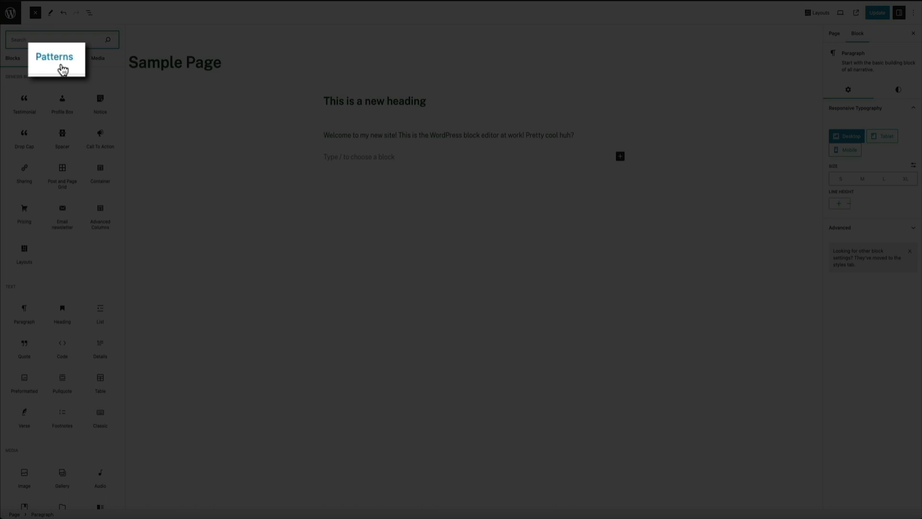
pyautogui.click(60, 64)
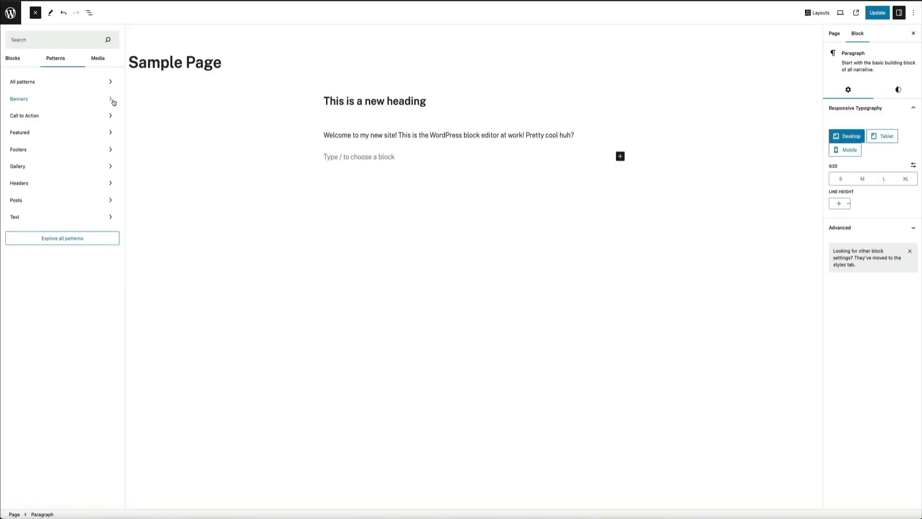
pyautogui.click(112, 100)
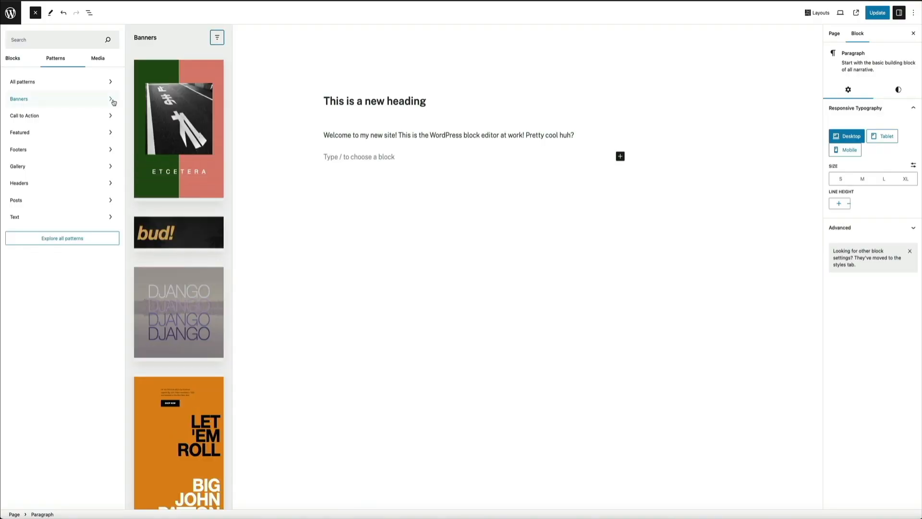
pyautogui.scroll(-3, 179, 184)
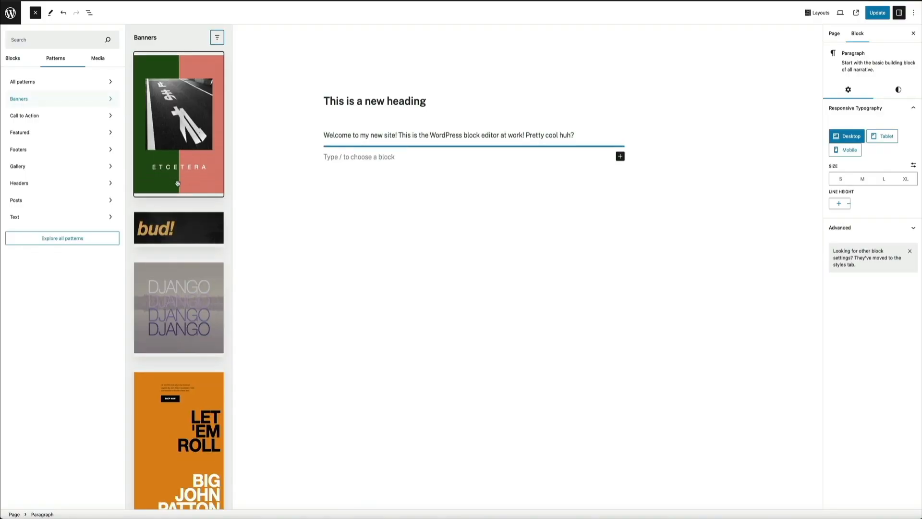
pyautogui.scroll(-6, 179, 184)
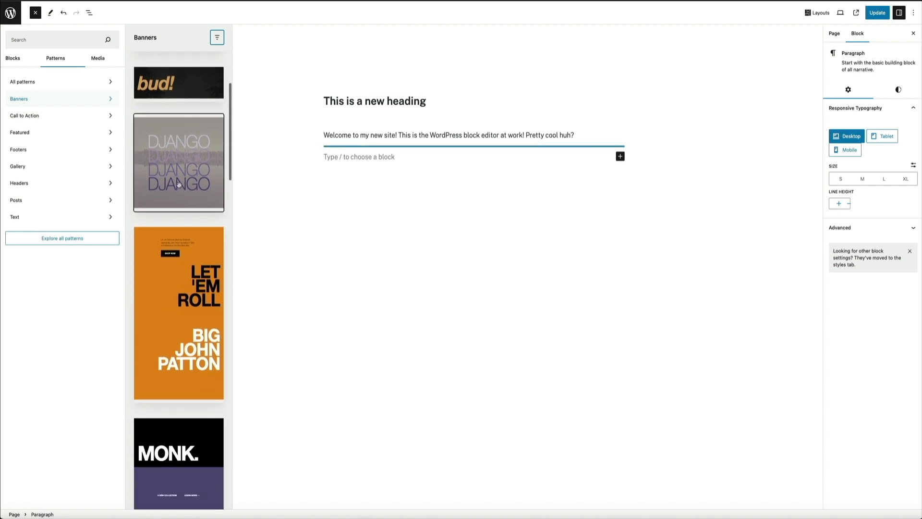
pyautogui.scroll(-6, 180, 186)
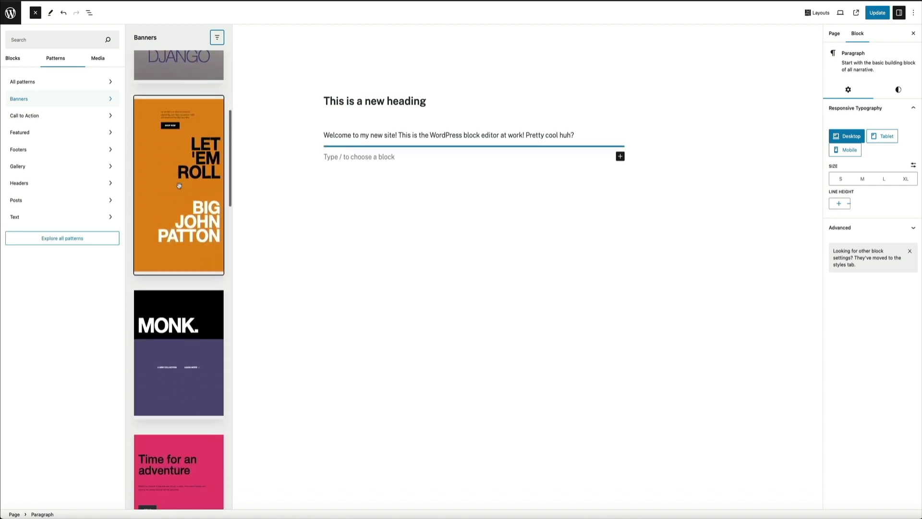
pyautogui.scroll(-10, 179, 187)
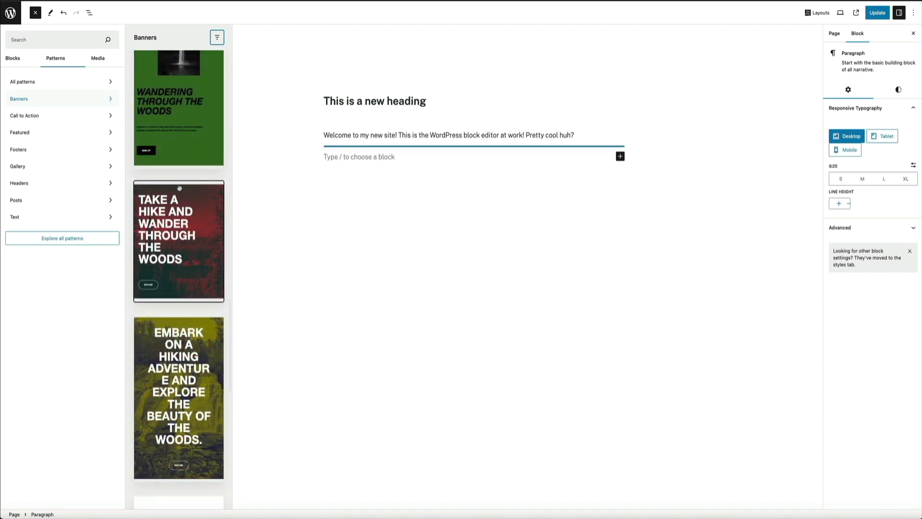
pyautogui.click(191, 236)
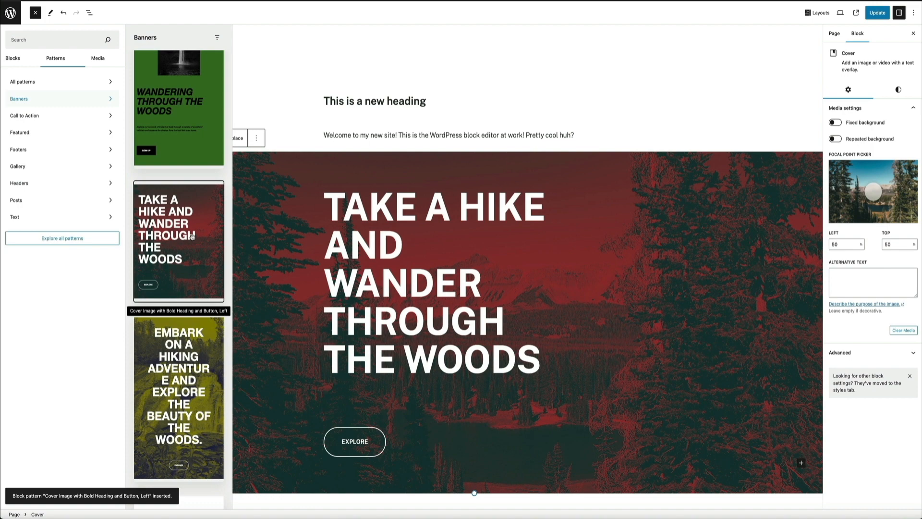
# - Replace the banner's heading text with "YOU CAN EDIT THIS RIGHT HERE ON THE SPOT IN REAL TIME"
pyautogui.tripleClick(468, 332)
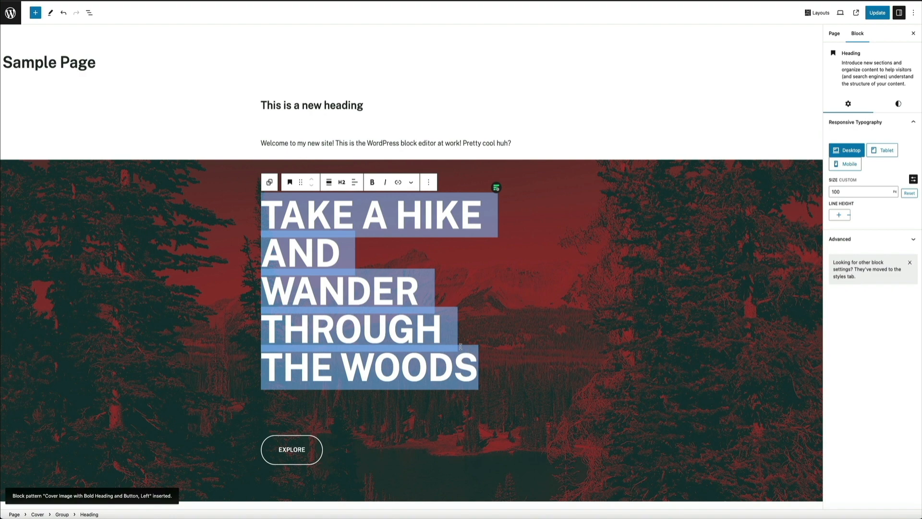
pyautogui.write('YOU CA')
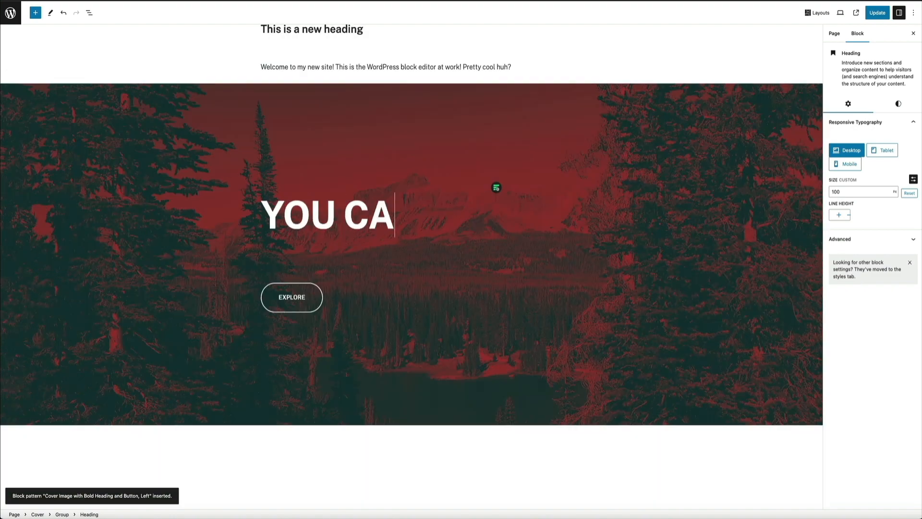
pyautogui.write('N EDIT THIS ')
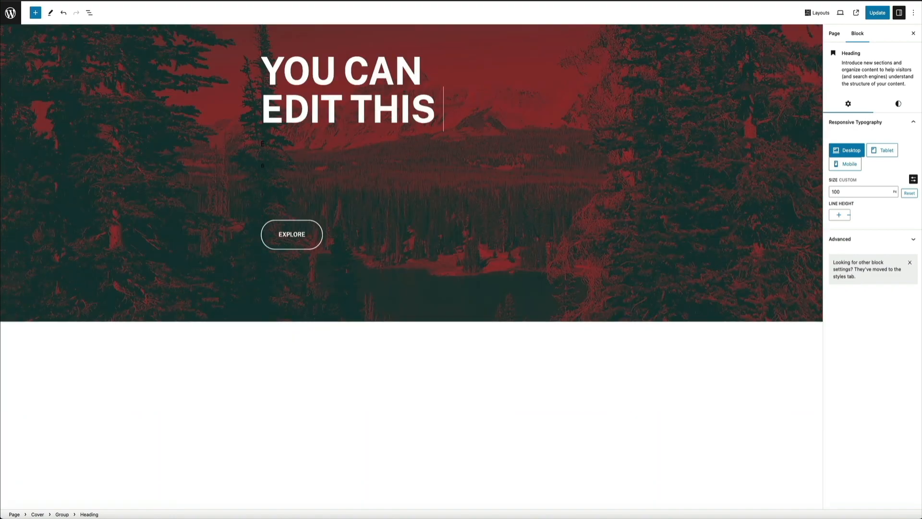
pyautogui.write('RIGHT HERE ON')
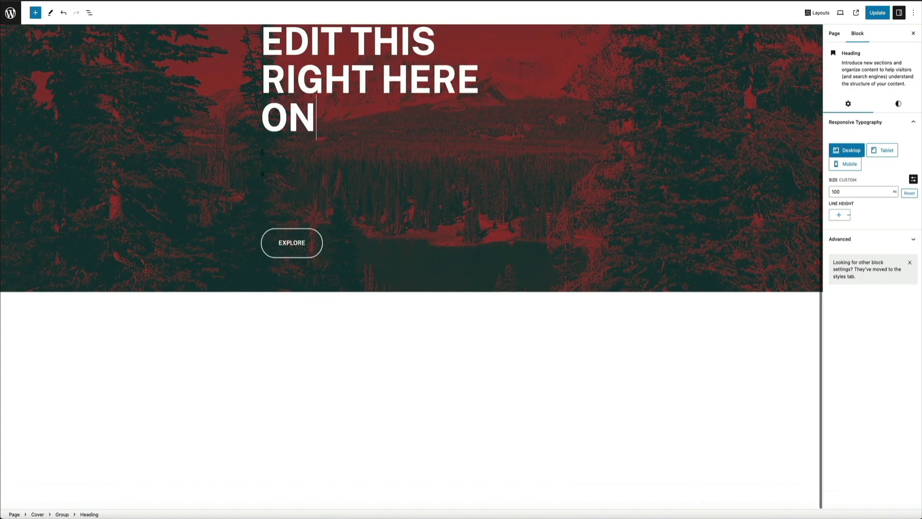
pyautogui.write(' THE SPOT IN REAL TIME')
pyautogui.scroll(5, 741, 177)
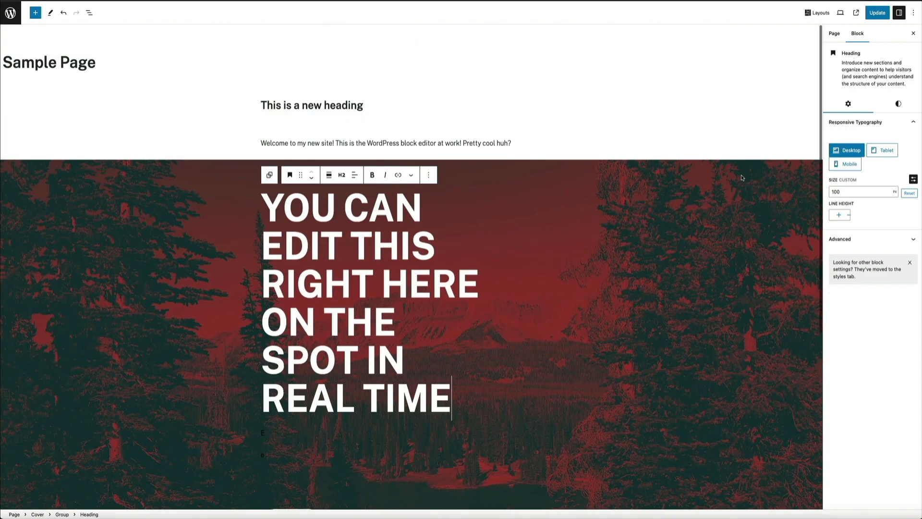
# - Change the banner button's label to "LEARN MORE" and open its link entry
pyautogui.scroll(-2, 742, 178)
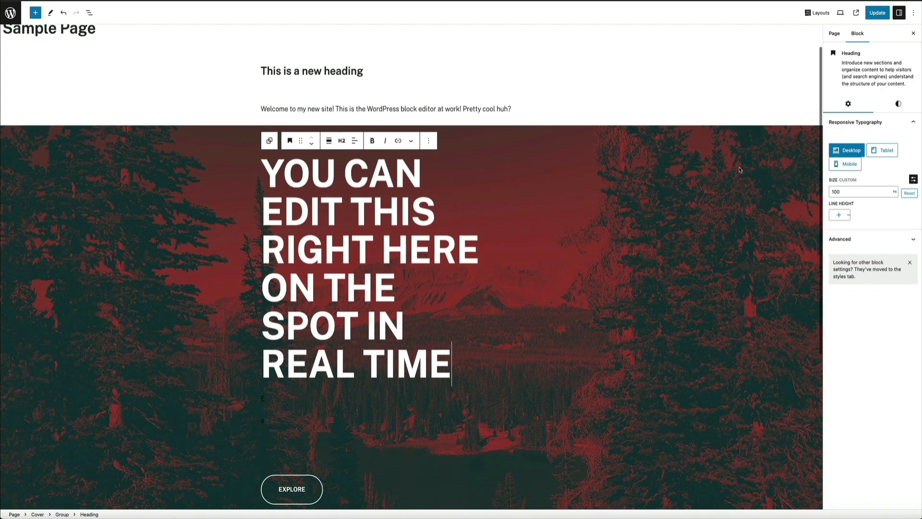
pyautogui.scroll(-1, 739, 170)
pyautogui.doubleClick(299, 479)
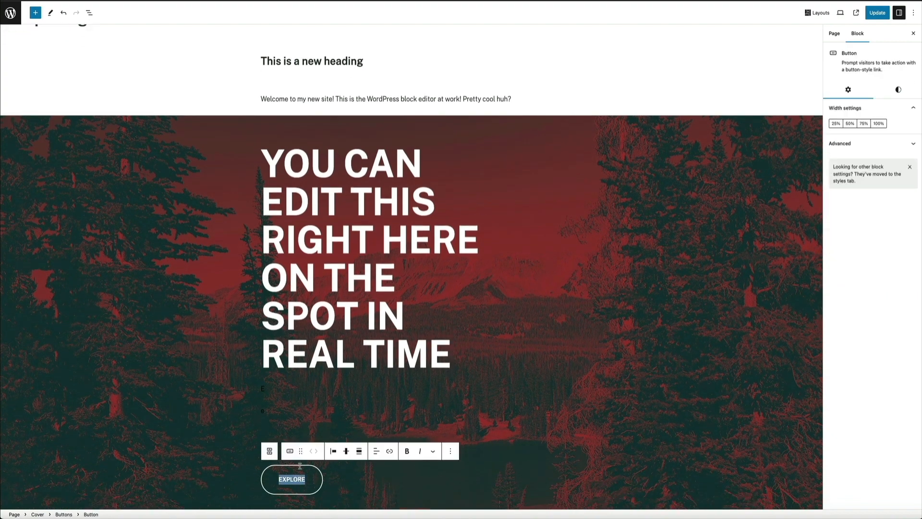
pyautogui.write('LEARN MORE')
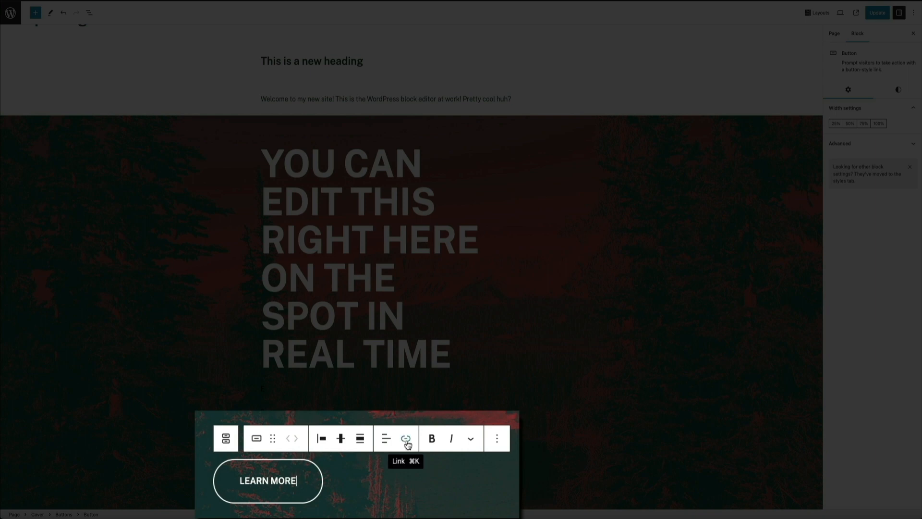
pyautogui.click(406, 440)
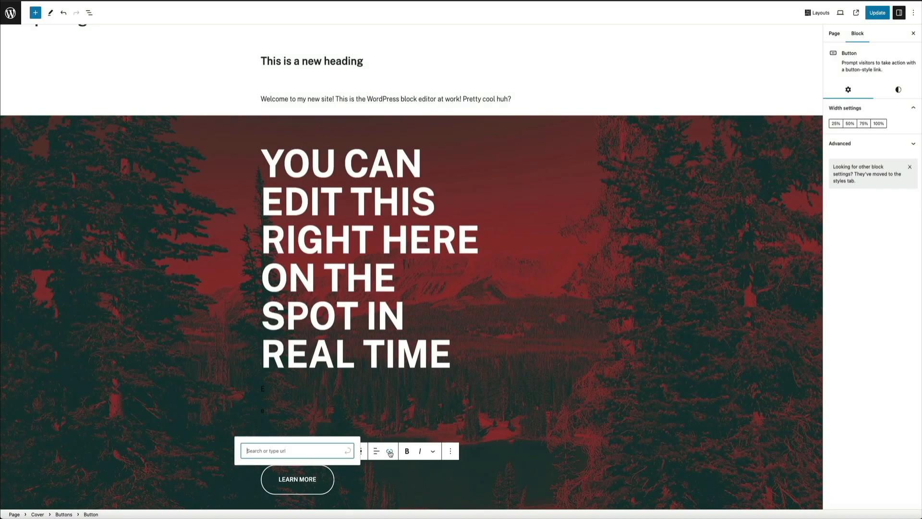
# - Try different highlight colours for the cover's duotone filter, going through blue 4DADFA, purple, green B5FA4D and finally yellow
pyautogui.click(595, 385)
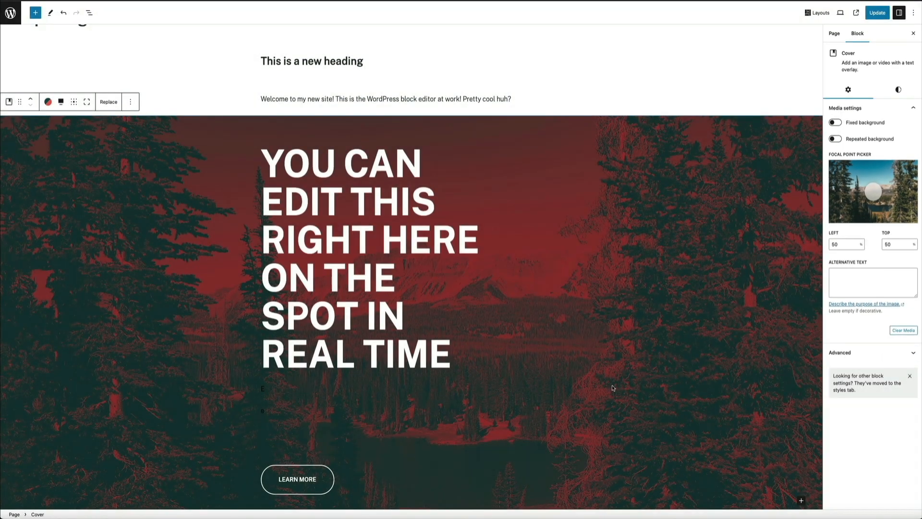
pyautogui.click(898, 90)
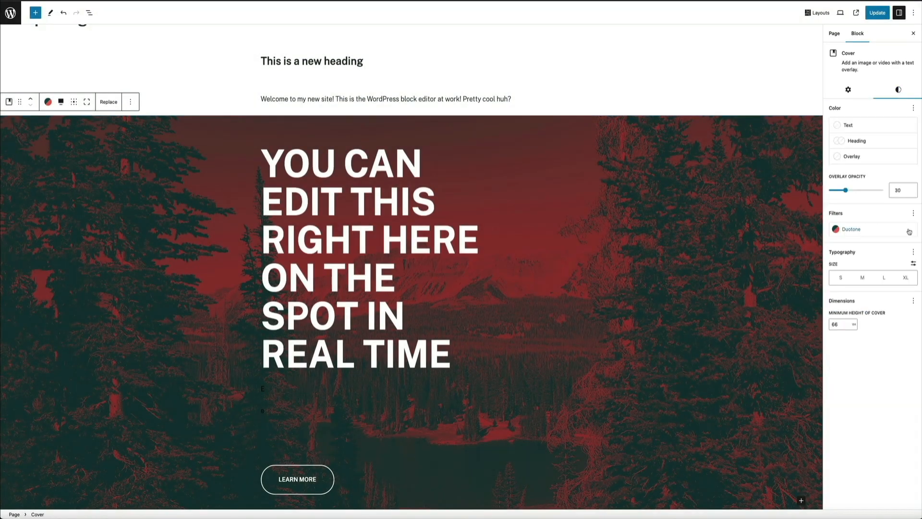
pyautogui.click(894, 231)
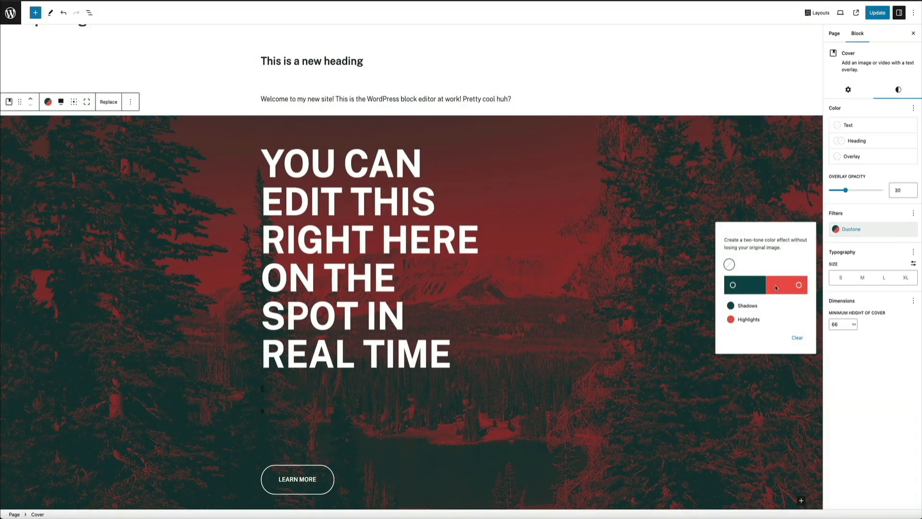
pyautogui.click(796, 287)
pyautogui.click(803, 385)
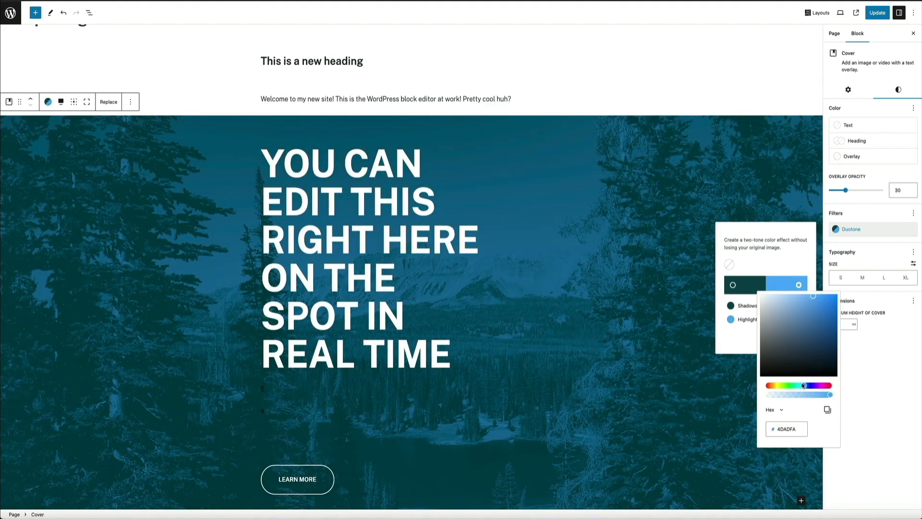
pyautogui.click(818, 385)
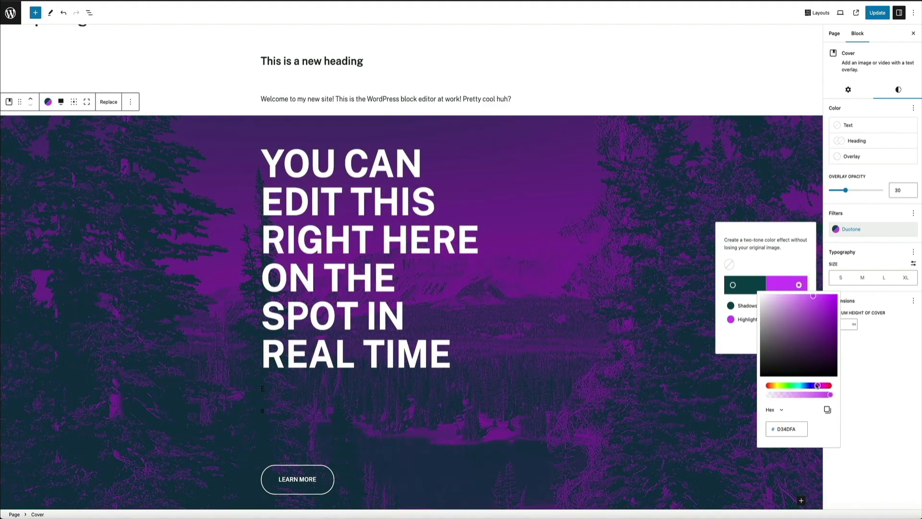
pyautogui.click(774, 385)
pyautogui.click(829, 387)
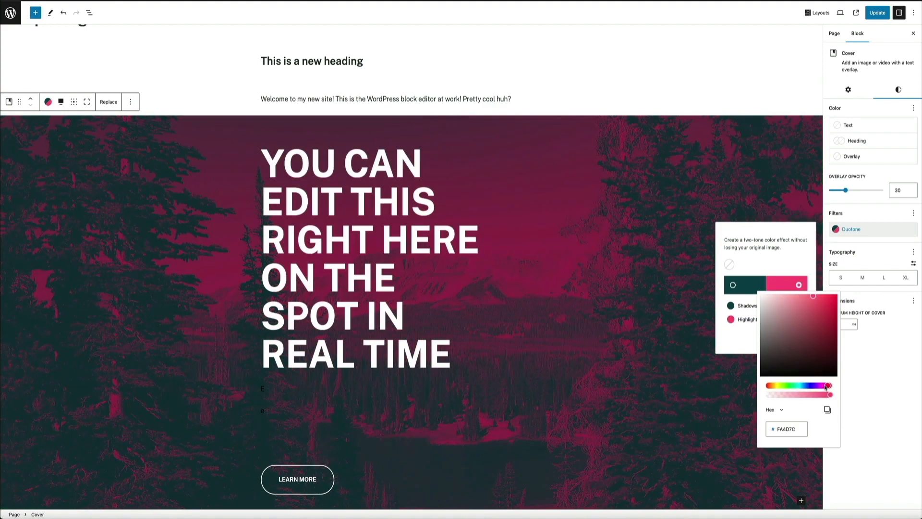
pyautogui.click(778, 385)
pyautogui.click(782, 386)
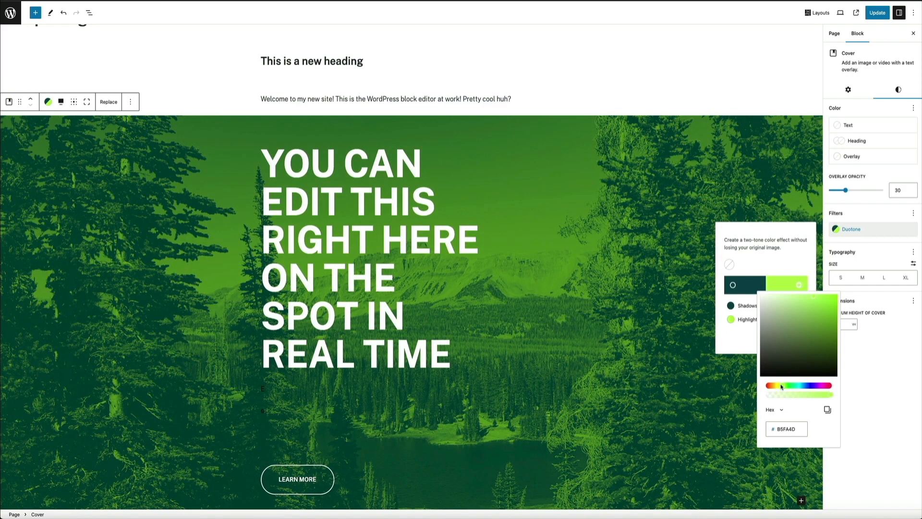
pyautogui.click(775, 386)
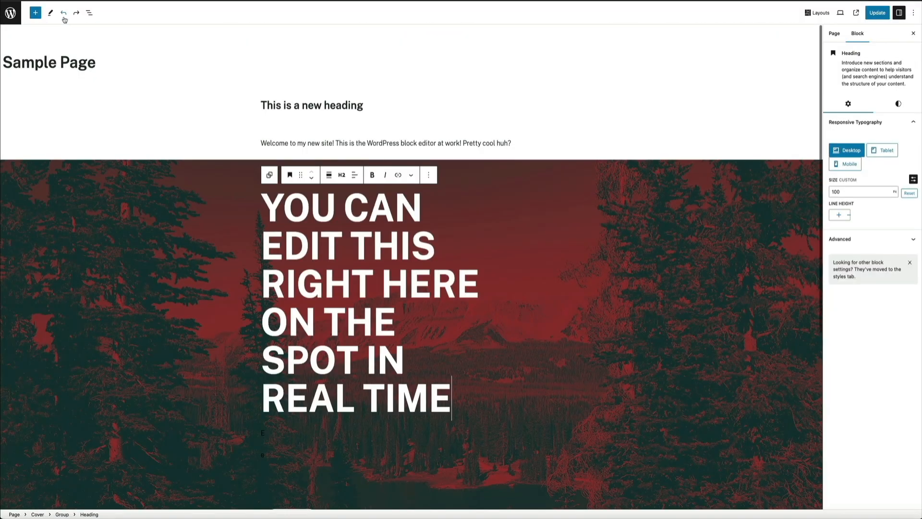
# - Undo all edits to the Sample Page, including the banner, paragraph and heading, back to a blank page
pyautogui.click(64, 18)
pyautogui.click(64, 18)
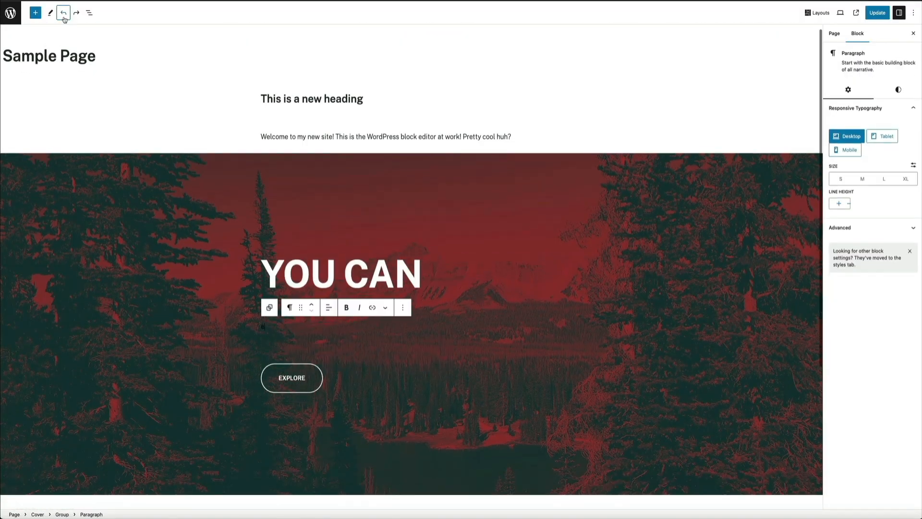
pyautogui.click(64, 19)
pyautogui.click(65, 19)
pyautogui.click(65, 18)
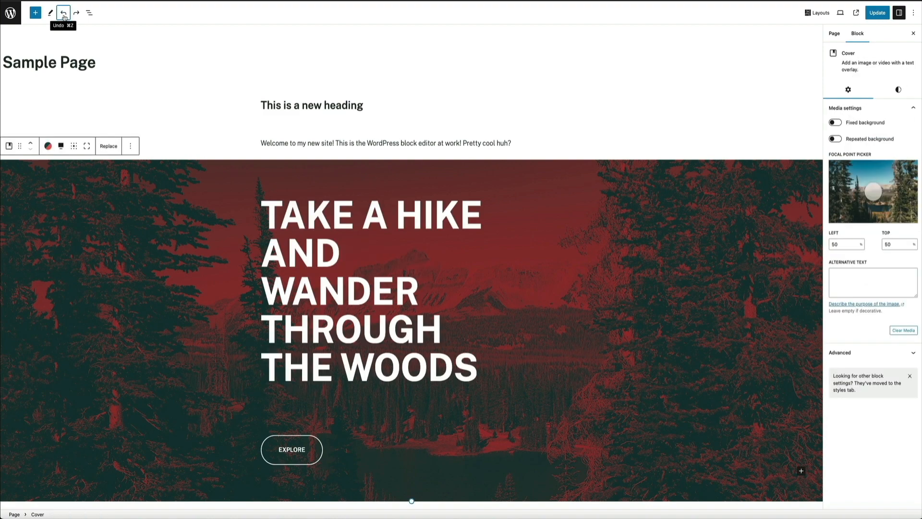
pyautogui.click(65, 19)
pyautogui.click(65, 19)
pyautogui.click(64, 17)
pyautogui.click(64, 17)
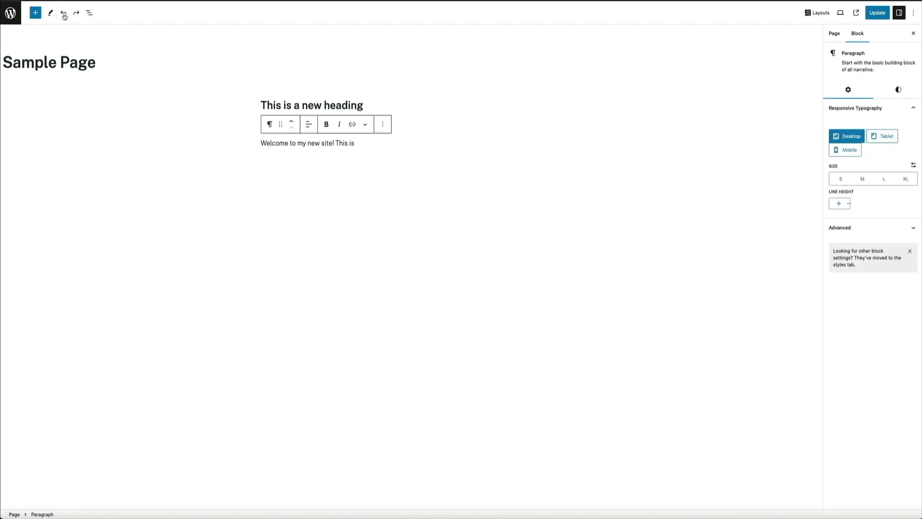
pyautogui.click(64, 17)
pyautogui.click(64, 16)
pyautogui.click(64, 16)
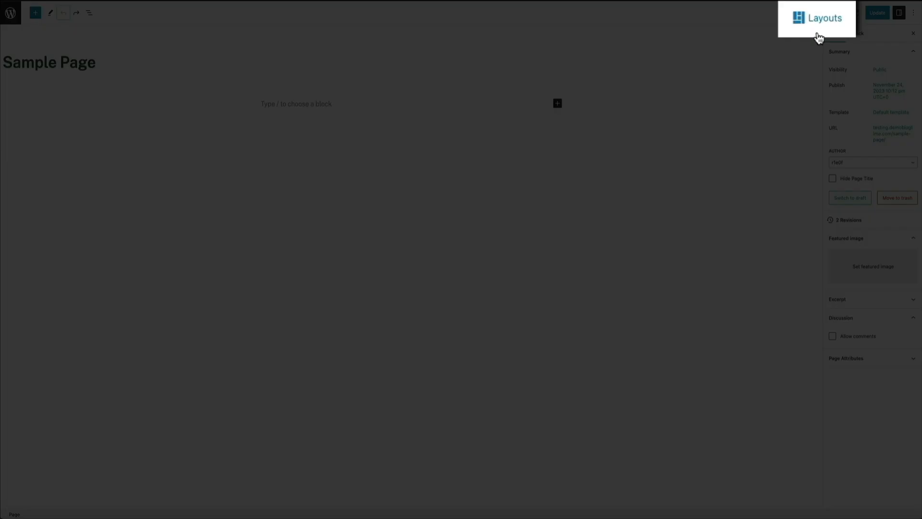
# - Insert the Slate Homepage Alternative page layout from the Slate collection into the blank Sample Page
pyautogui.click(817, 14)
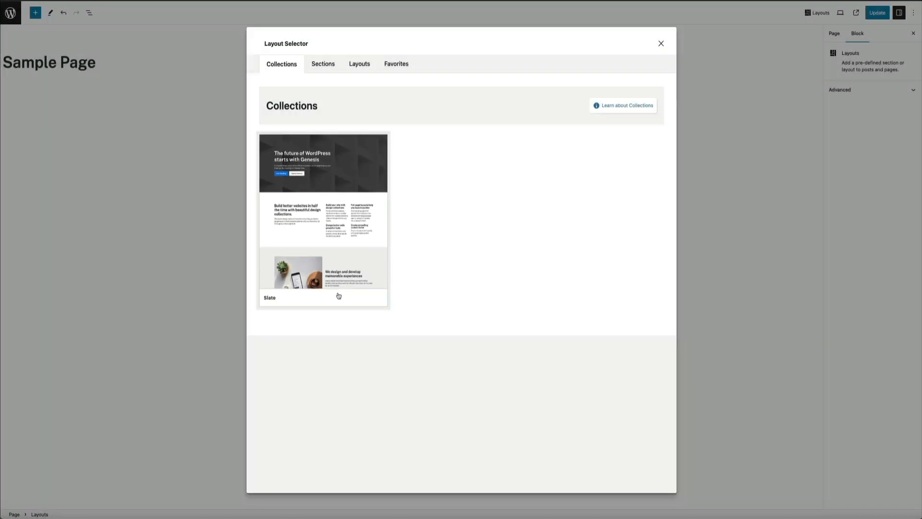
pyautogui.click(339, 296)
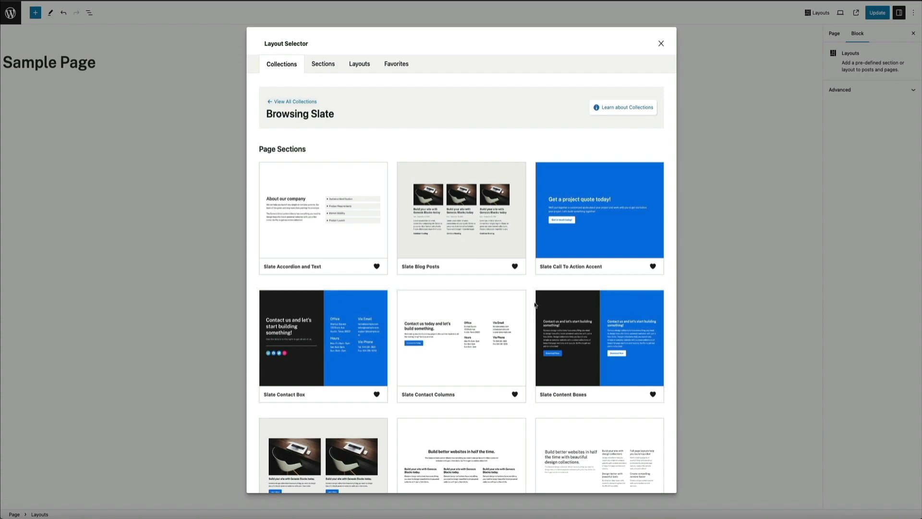
pyautogui.scroll(-3, 532, 307)
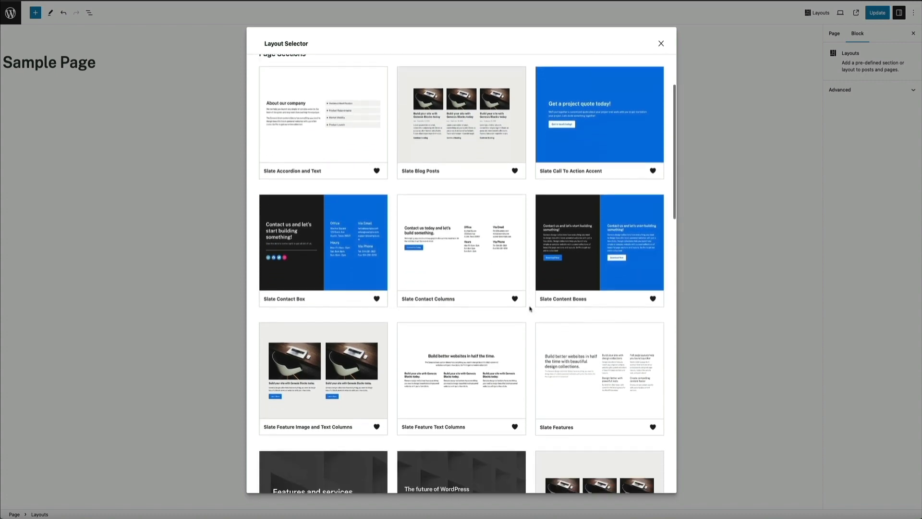
pyautogui.scroll(-10, 531, 309)
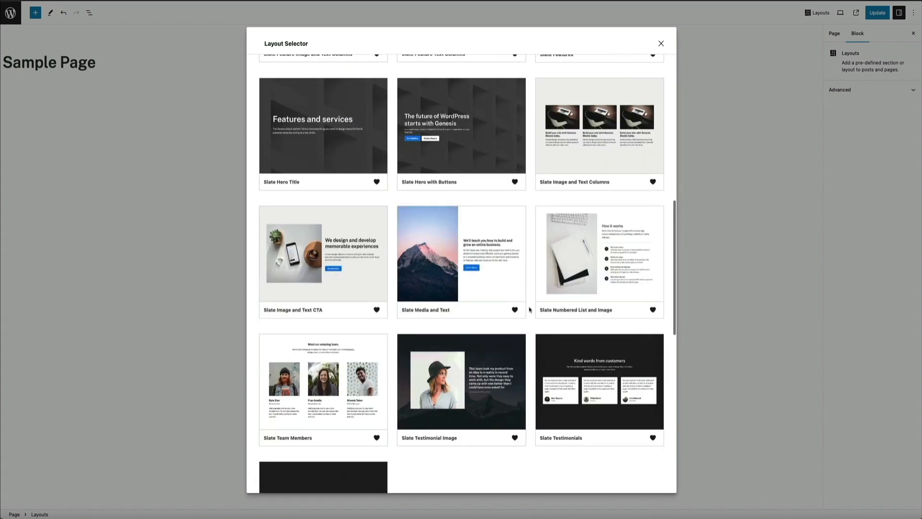
pyautogui.scroll(-4, 530, 310)
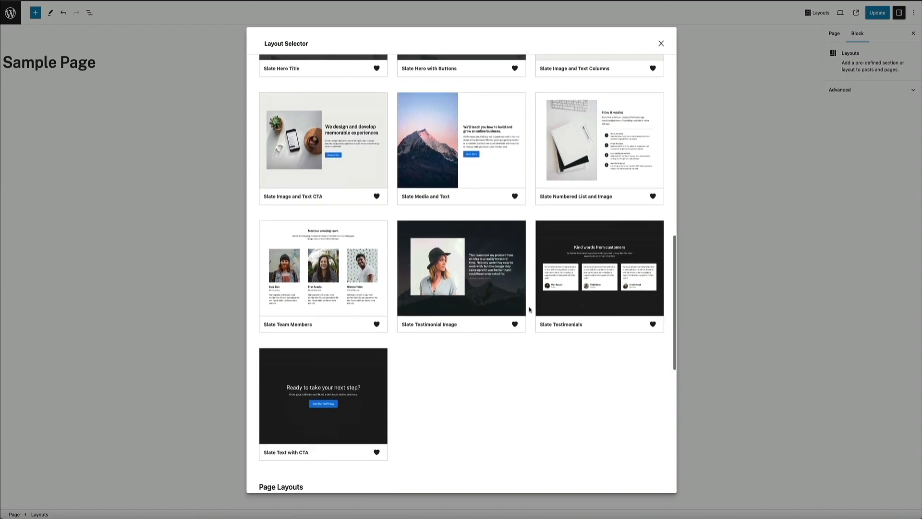
pyautogui.scroll(-5, 530, 309)
pyautogui.scroll(-6, 529, 309)
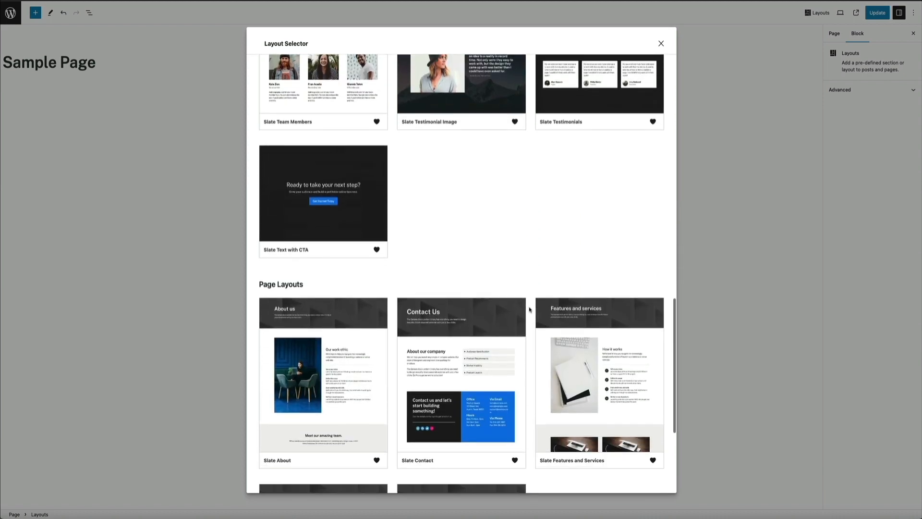
pyautogui.scroll(-4, 529, 310)
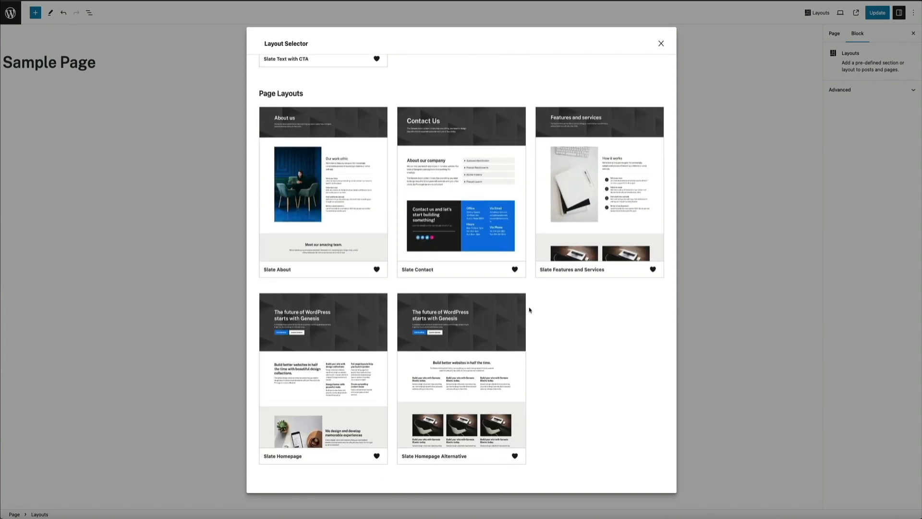
pyautogui.moveTo(446, 389)
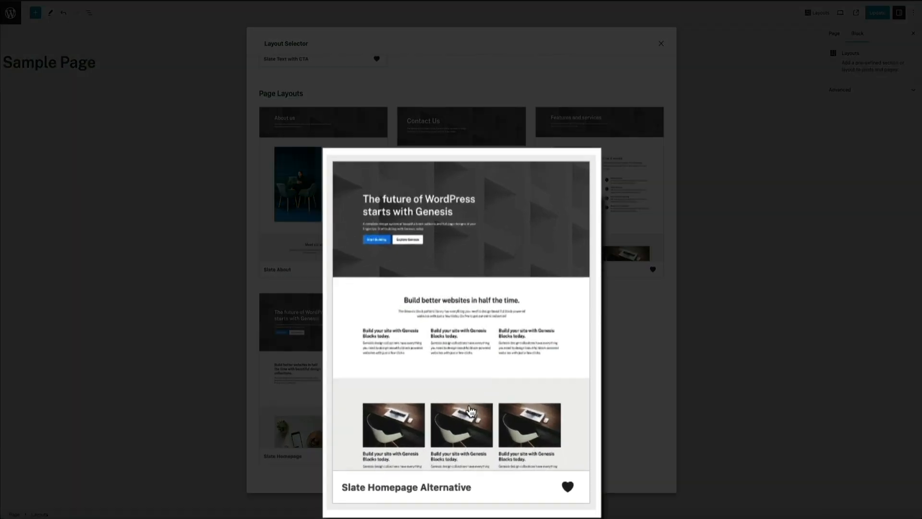
pyautogui.click(470, 411)
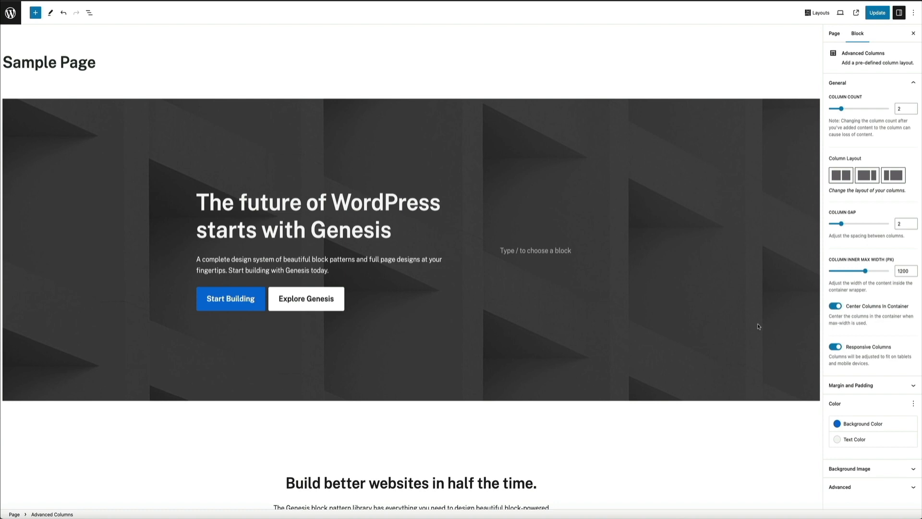
# - Examine the inserted layout's sections, selecting the images, headings and paragraphs in the three-image column section to check that they are editable
pyautogui.scroll(-5, 758, 326)
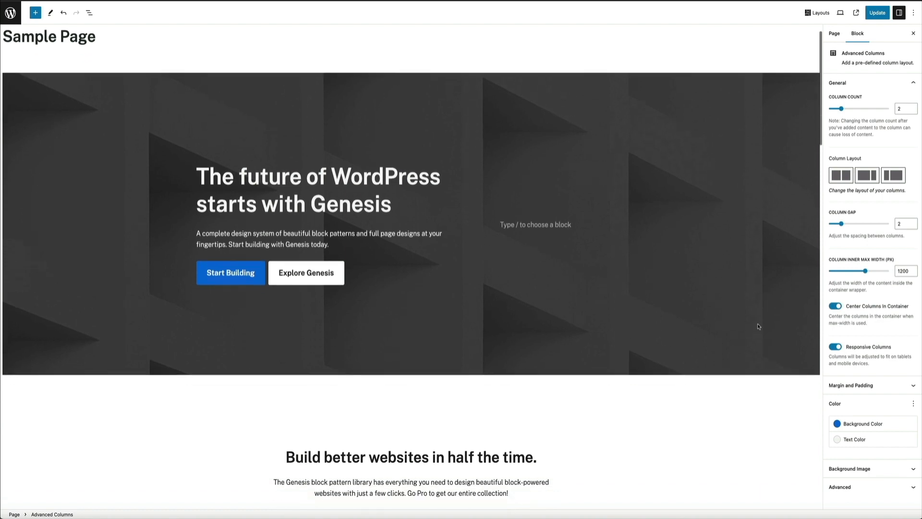
pyautogui.scroll(-5, 758, 326)
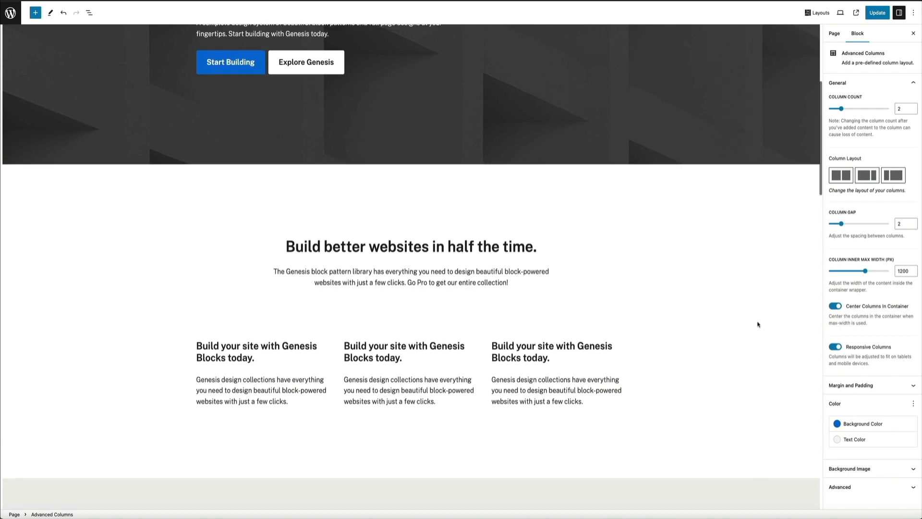
pyautogui.scroll(-3, 758, 324)
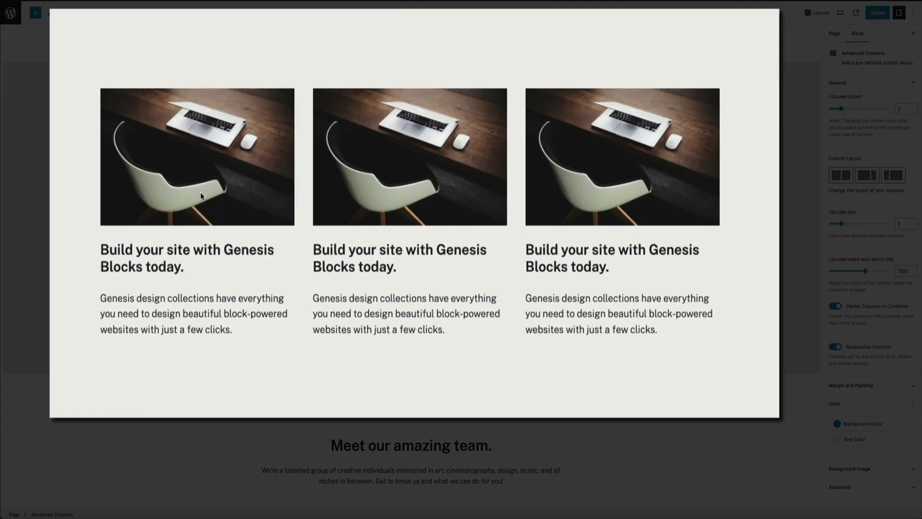
pyautogui.click(201, 192)
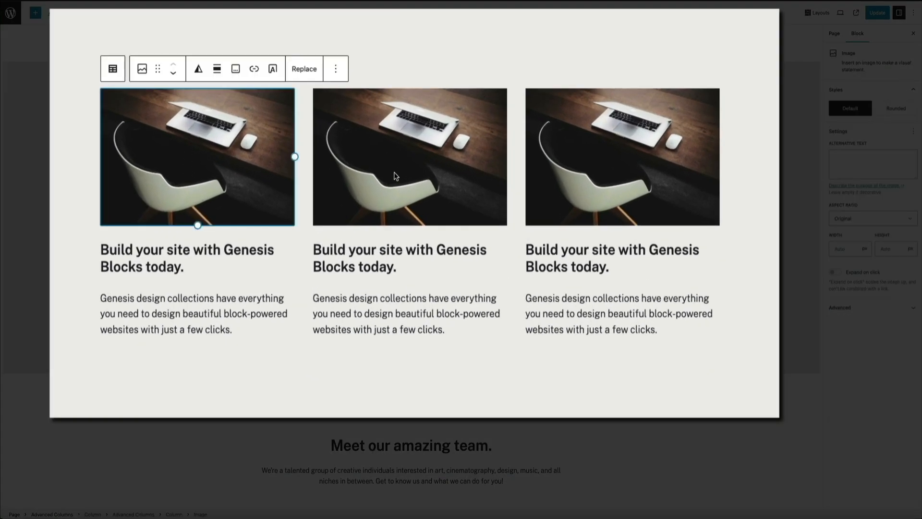
pyautogui.click(409, 174)
pyautogui.click(608, 172)
pyautogui.click(613, 261)
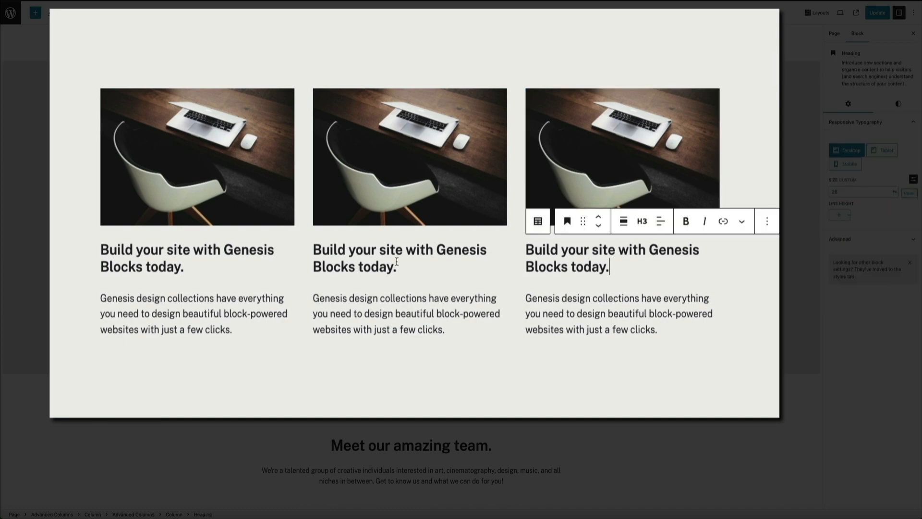
pyautogui.click(394, 262)
pyautogui.click(163, 267)
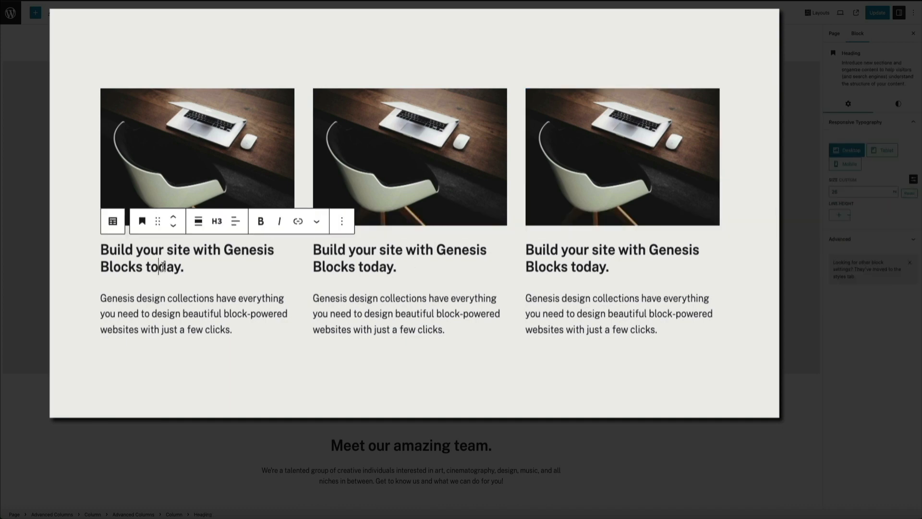
pyautogui.click(386, 323)
pyautogui.click(587, 314)
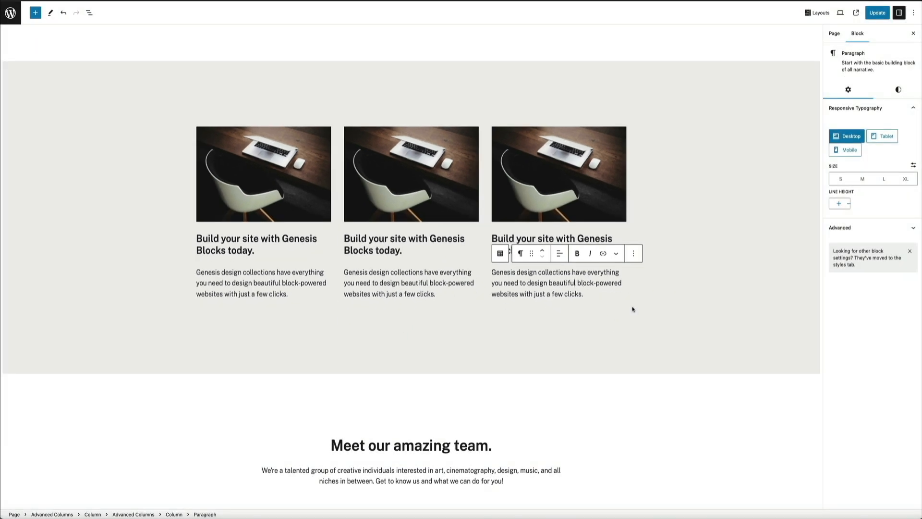
pyautogui.scroll(-6, 673, 307)
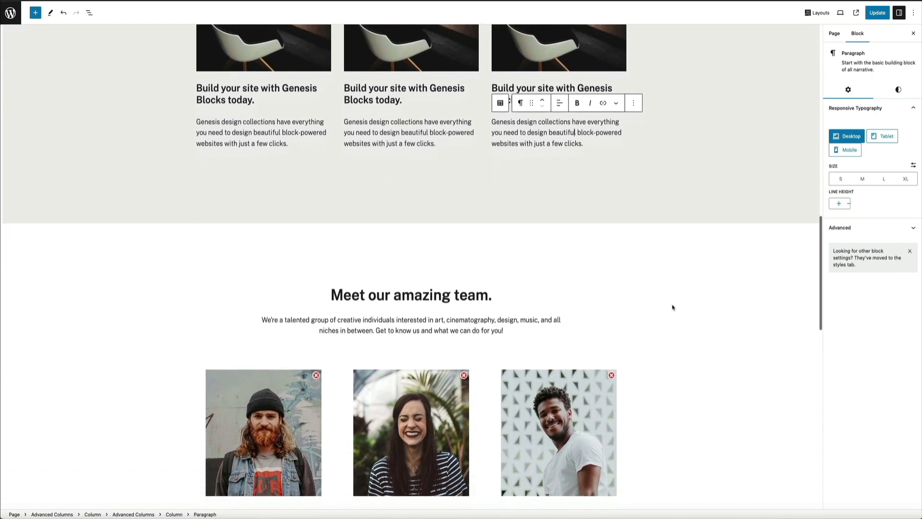
pyautogui.scroll(-7, 672, 307)
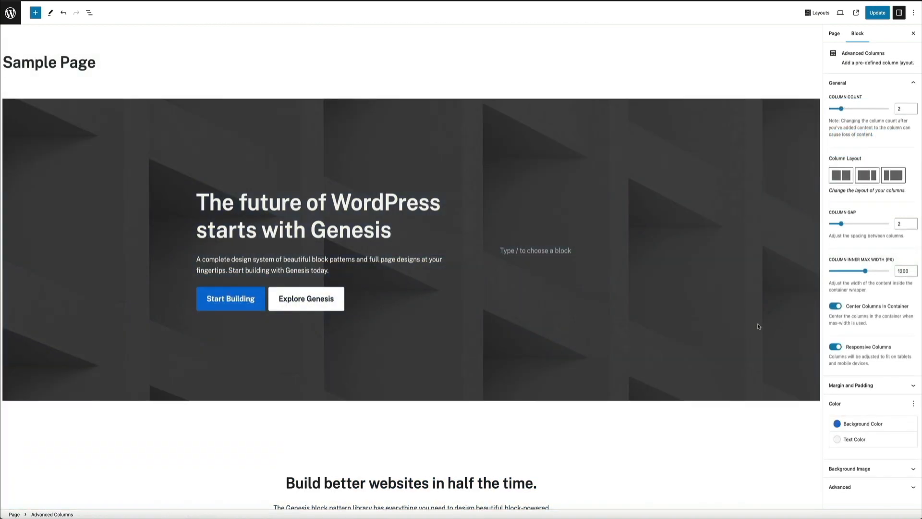
# - Replace the hero section's heading text with "Learn How to Make a Website"
pyautogui.click(672, 251)
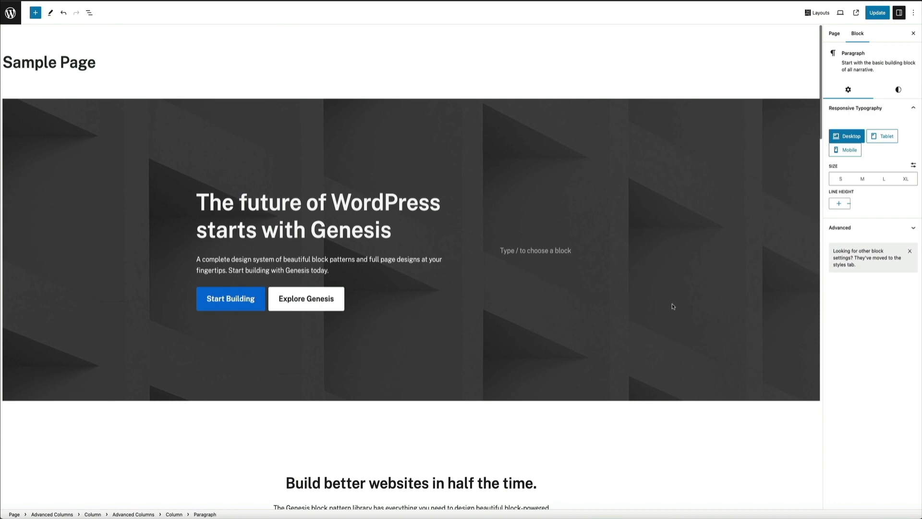
pyautogui.tripleClick(335, 221)
pyautogui.write('Learn How to Mak')
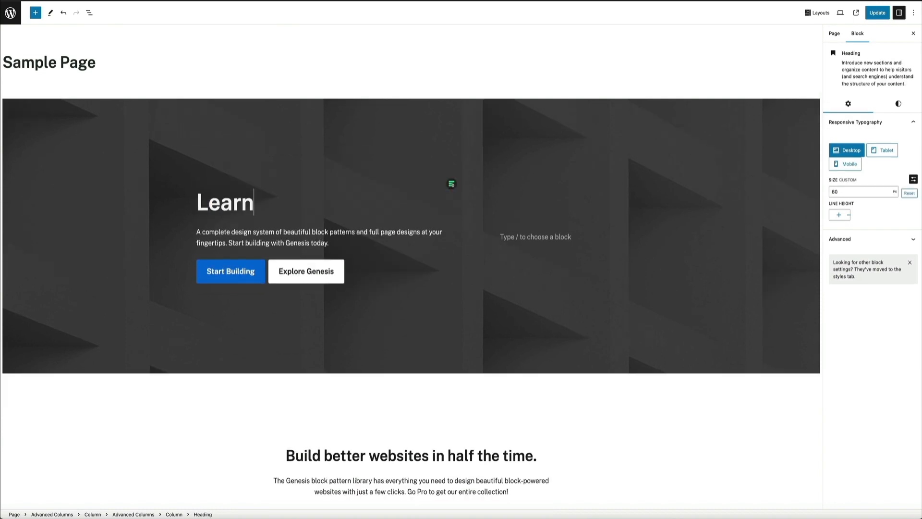
pyautogui.write('e a Website')
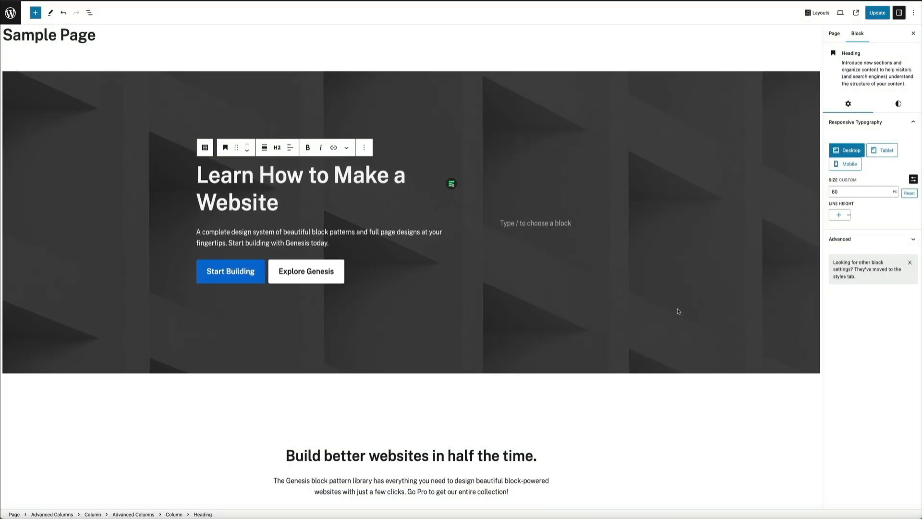
# - Try red, vivid green cyan, blue and vivid purple as the hero section's background colour, ending with black
pyautogui.click(754, 297)
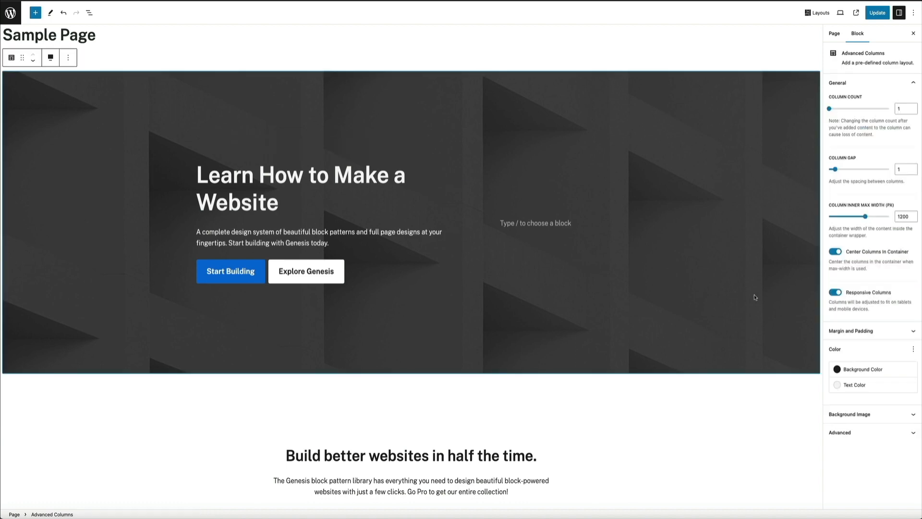
pyautogui.click(849, 414)
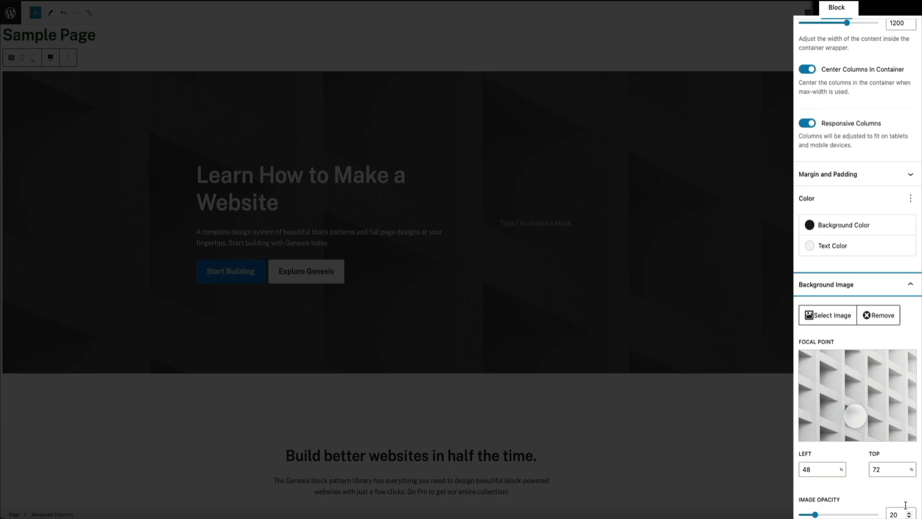
pyautogui.click(863, 234)
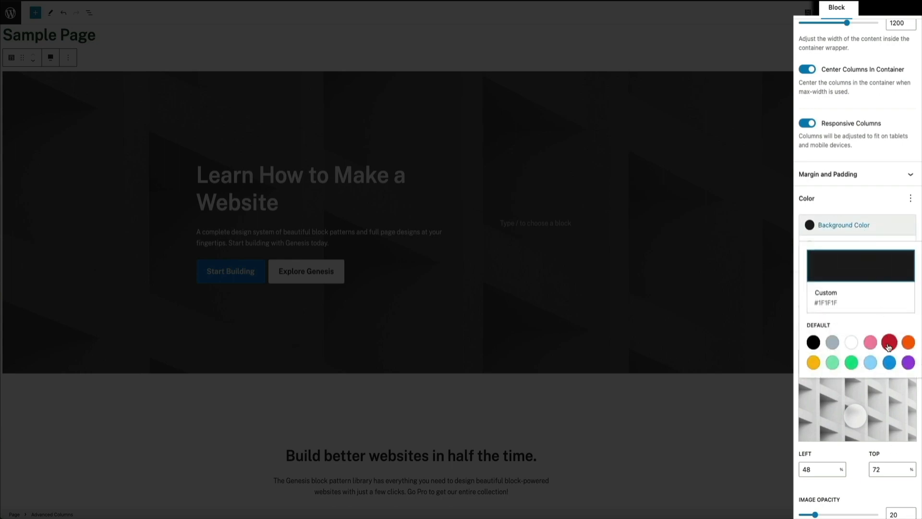
pyautogui.click(888, 342)
pyautogui.click(851, 362)
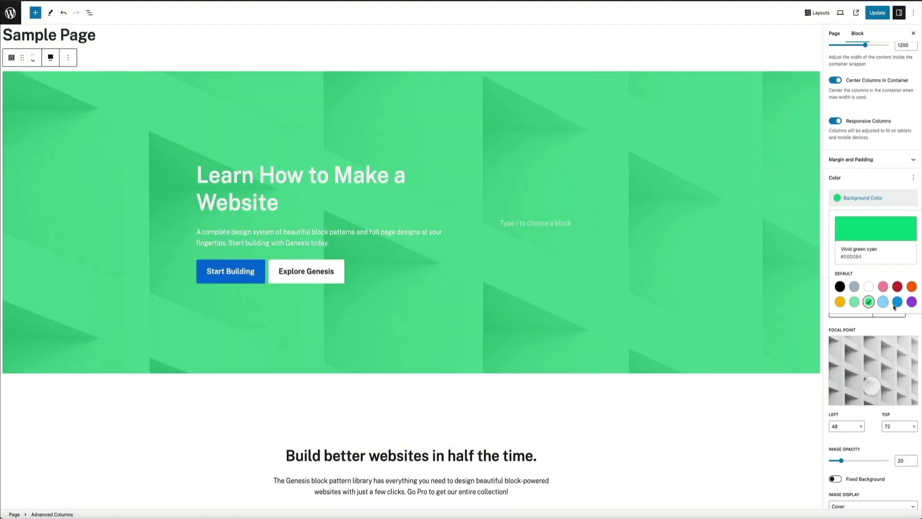
pyautogui.click(895, 304)
pyautogui.click(911, 305)
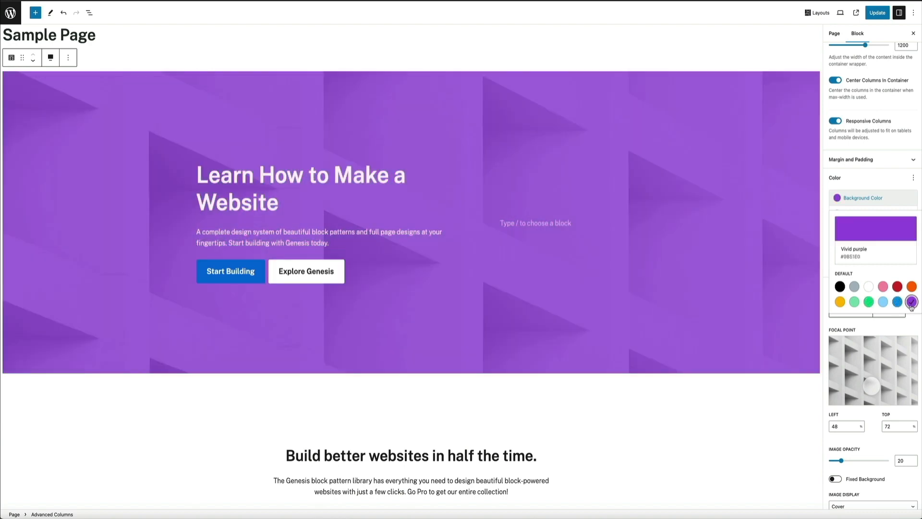
pyautogui.click(840, 287)
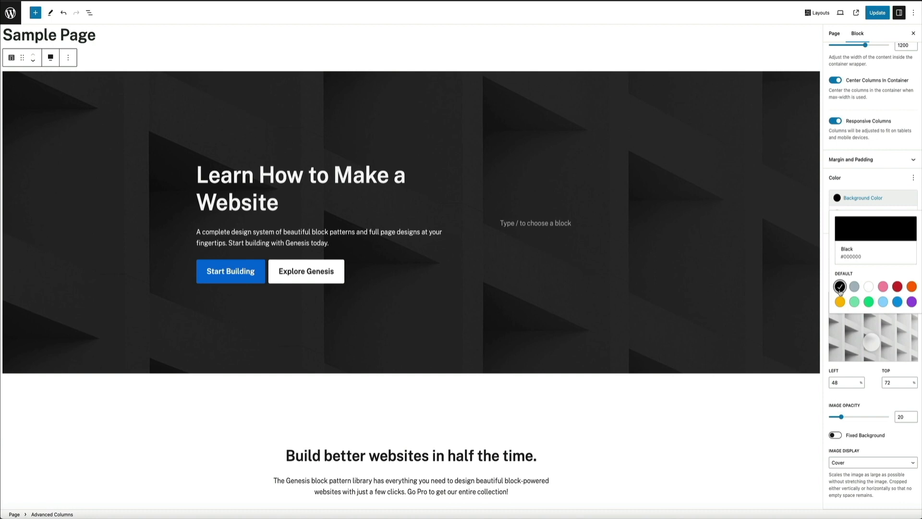
# - Move the "Build better websites in half the time." section down, below the three-image column section
pyautogui.click(800, 402)
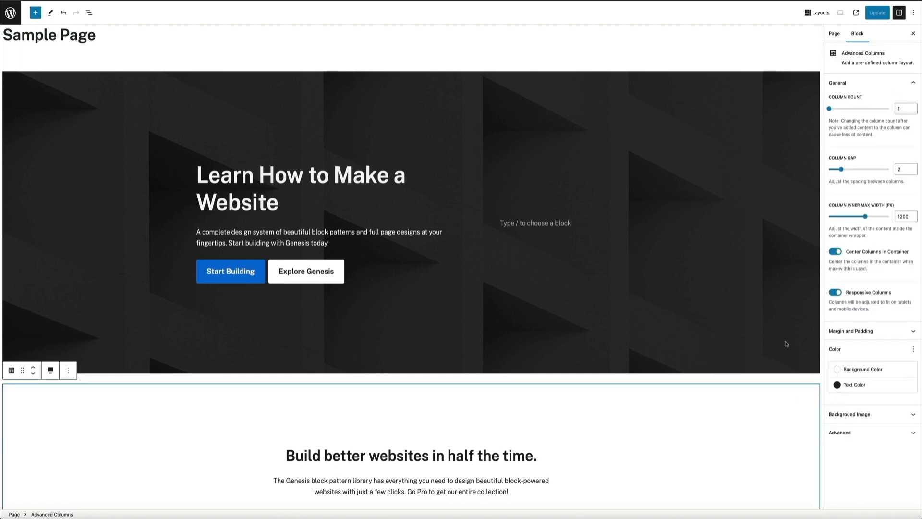
pyautogui.scroll(-5, 787, 325)
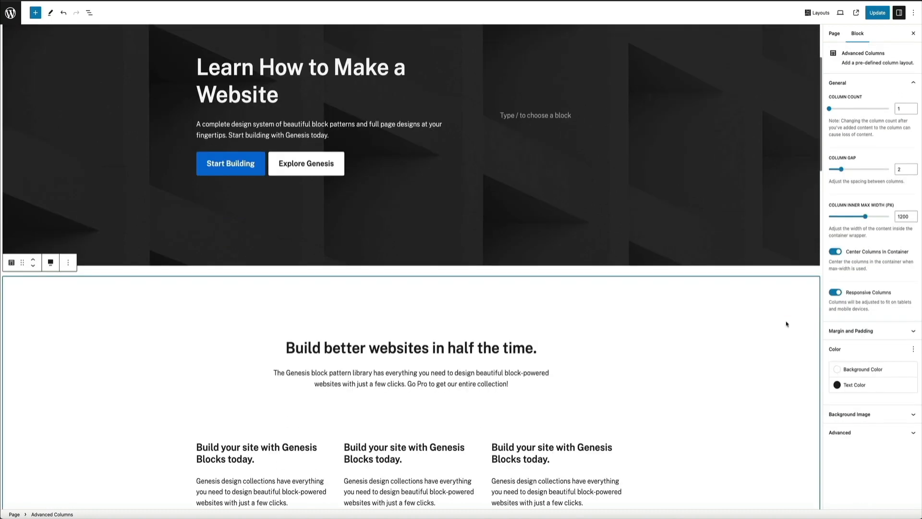
pyautogui.scroll(-4, 787, 324)
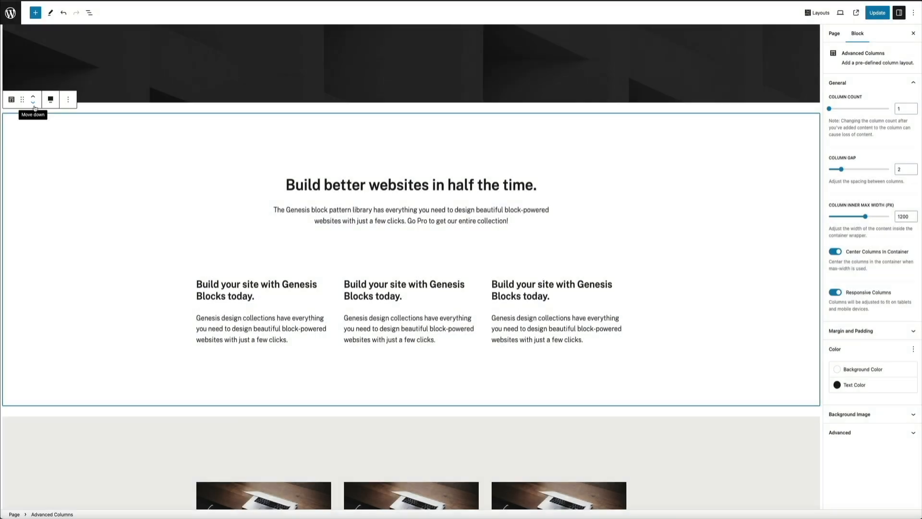
pyautogui.click(32, 100)
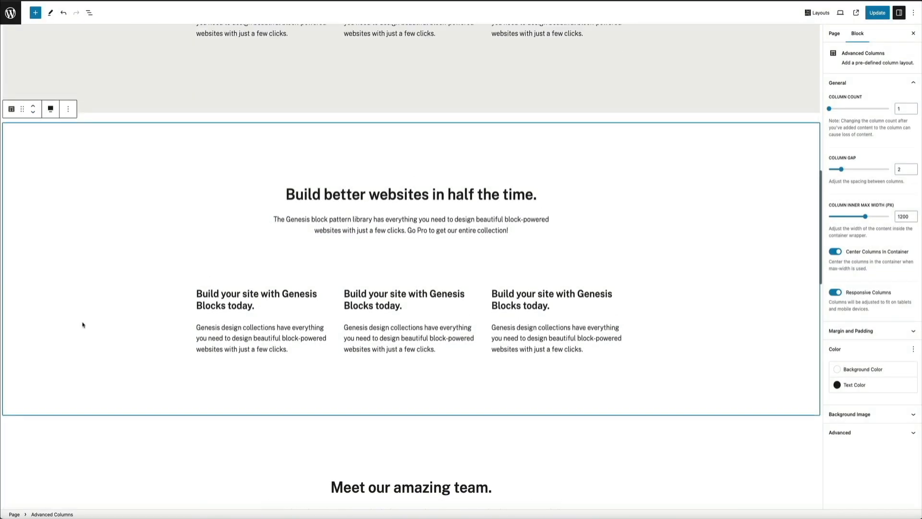
pyautogui.scroll(6, 82, 325)
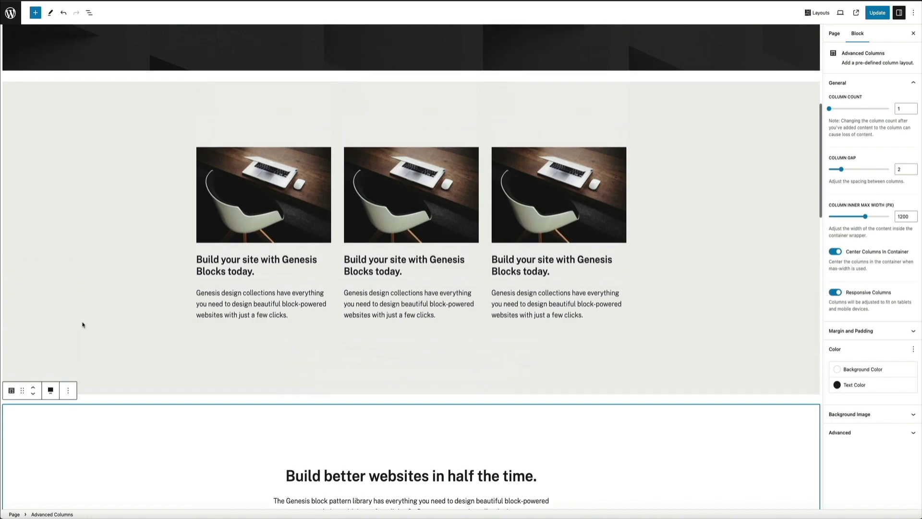
# - Move the "Meet our amazing team." section up, above the "Build better websites in half the time." section
pyautogui.scroll(-8, 82, 325)
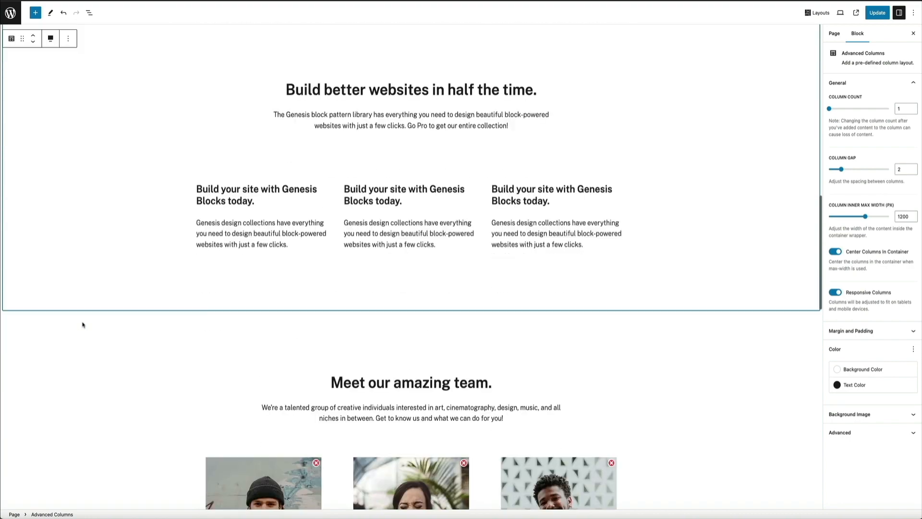
pyautogui.scroll(-3, 82, 325)
pyautogui.click(73, 339)
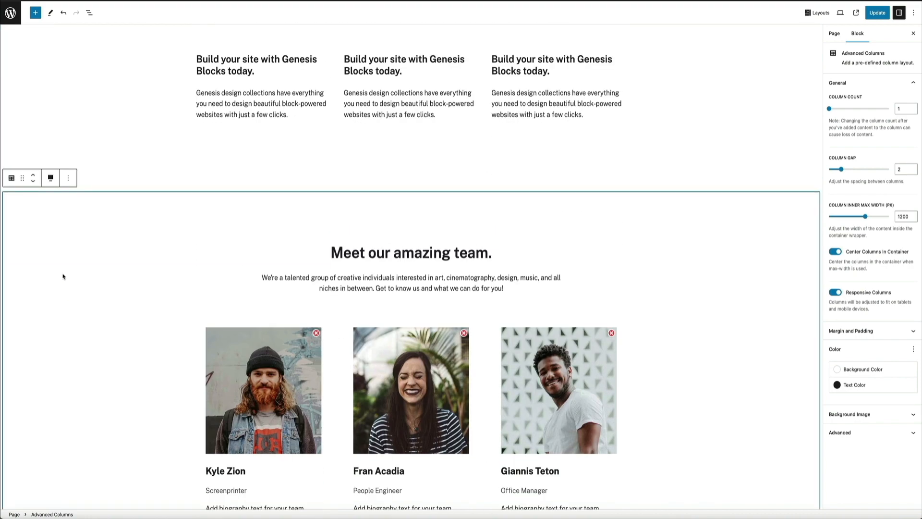
pyautogui.click(34, 174)
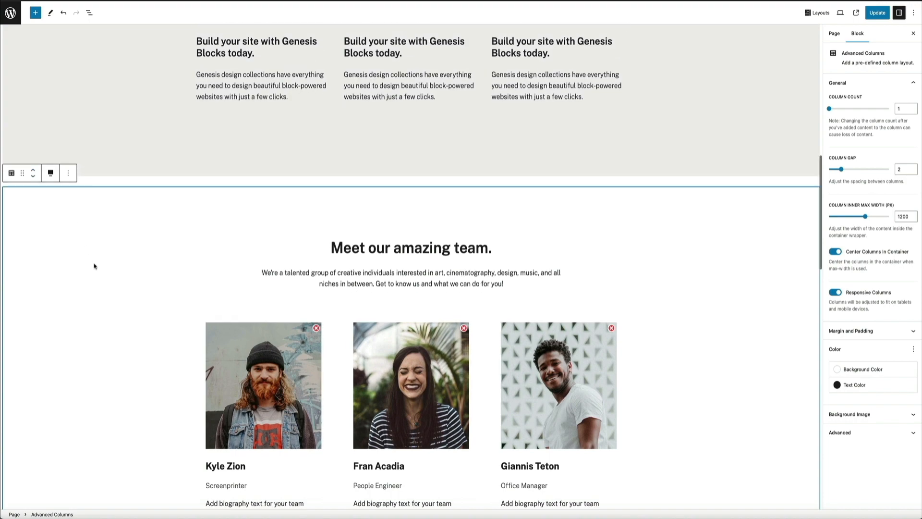
# - Delete the "Hello world!" post section above the "Get a project quote today!" section
pyautogui.scroll(-5, 94, 266)
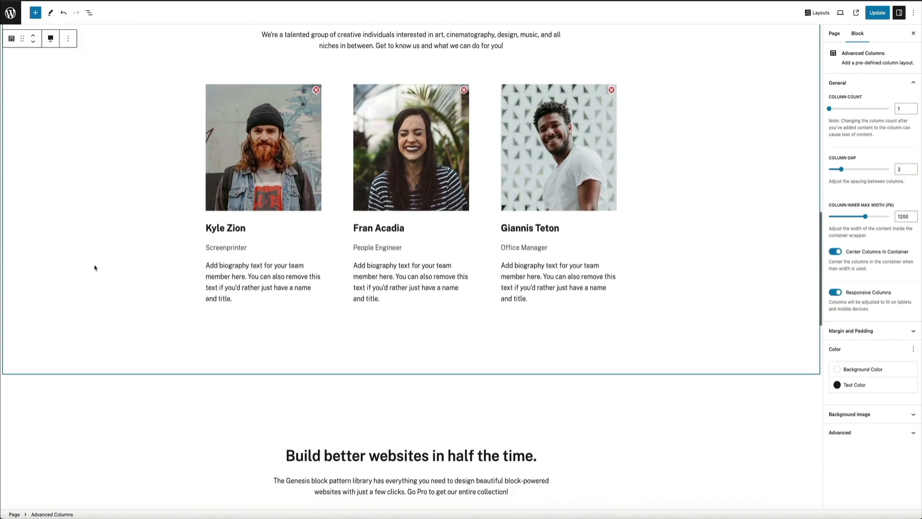
pyautogui.scroll(-9, 95, 267)
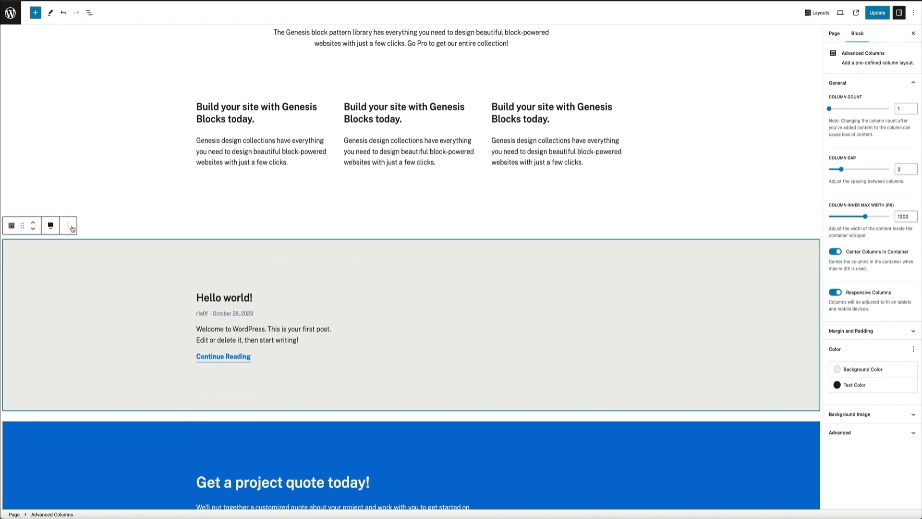
pyautogui.click(70, 225)
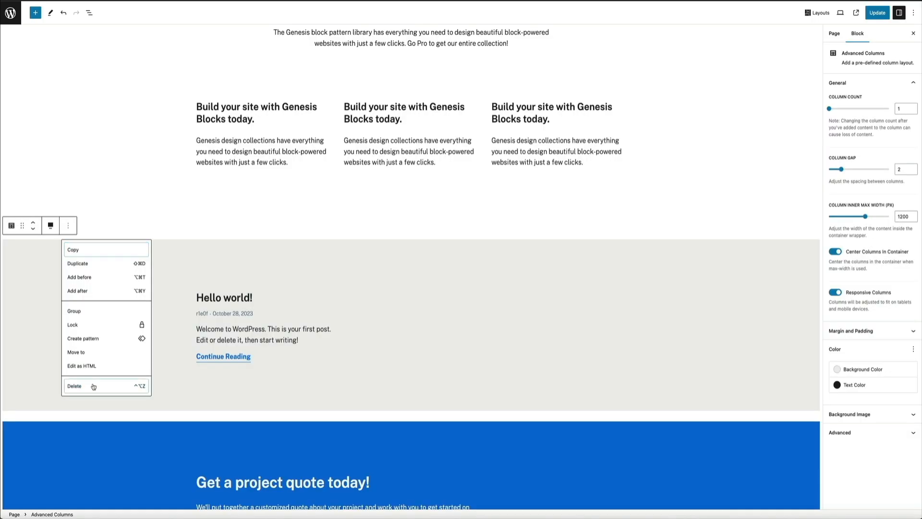
pyautogui.click(91, 382)
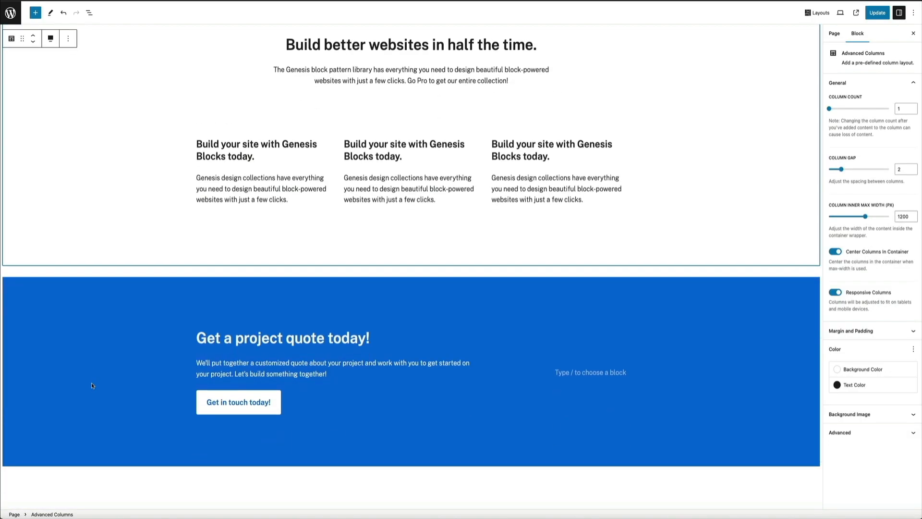
pyautogui.scroll(-5, 746, 315)
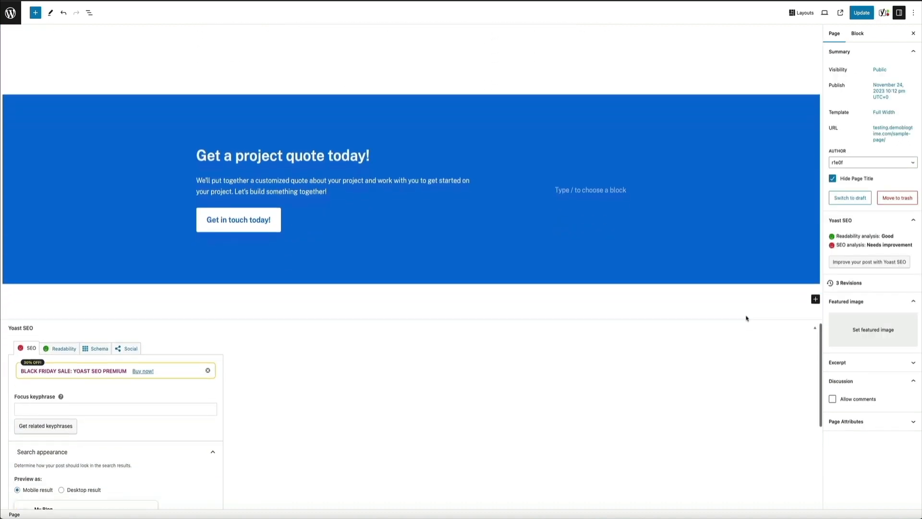
pyautogui.scroll(-4, 747, 318)
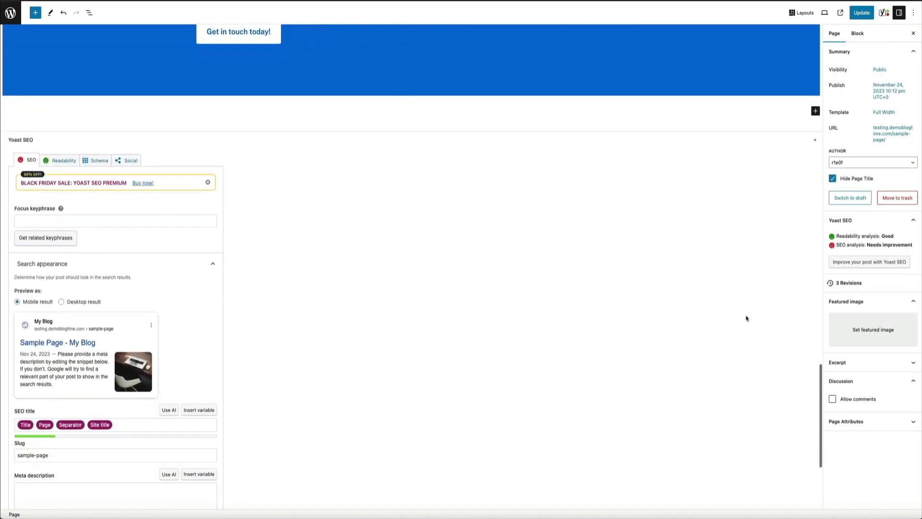
pyautogui.scroll(-1, 746, 318)
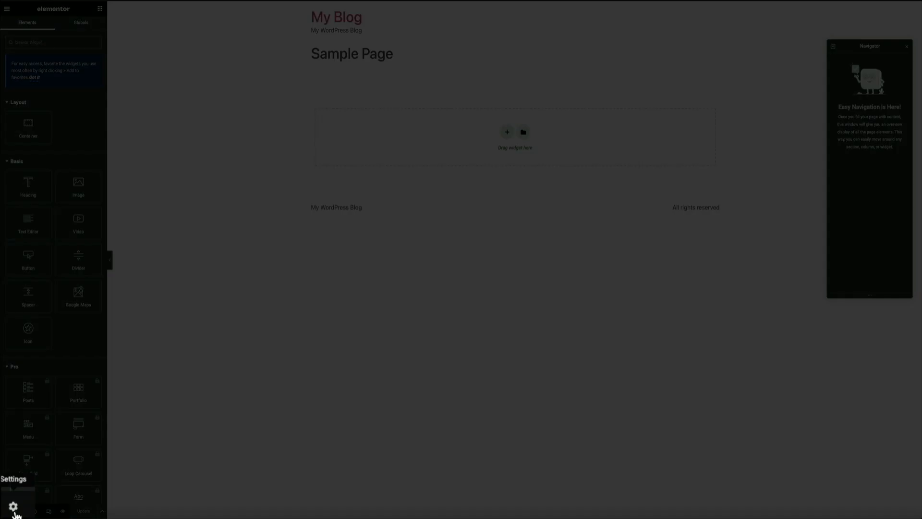
# - Open the settings of the sample page in the Elementor editor
pyautogui.click(14, 513)
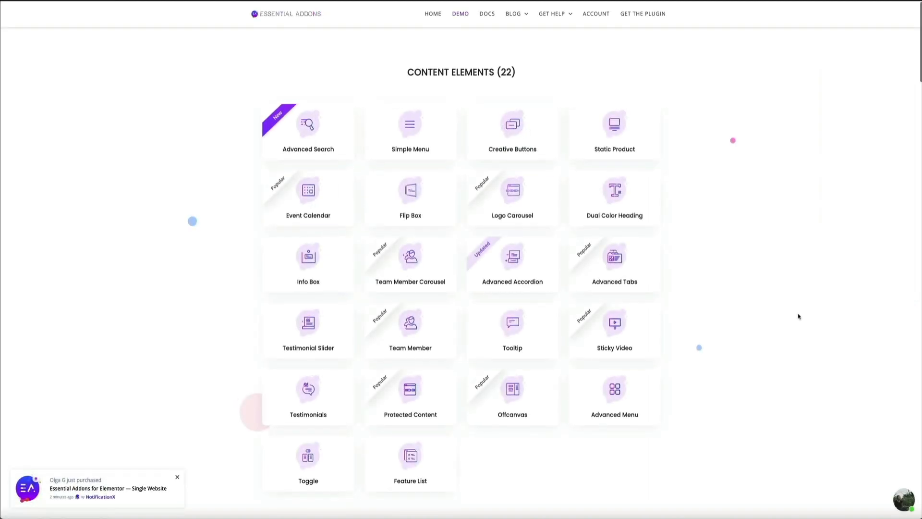
# - Browse the Essential Addons demo page's element categories, from content and dynamic content to marketing, creative, form styler and social elements
pyautogui.scroll(-4, 798, 316)
pyautogui.scroll(-4, 799, 316)
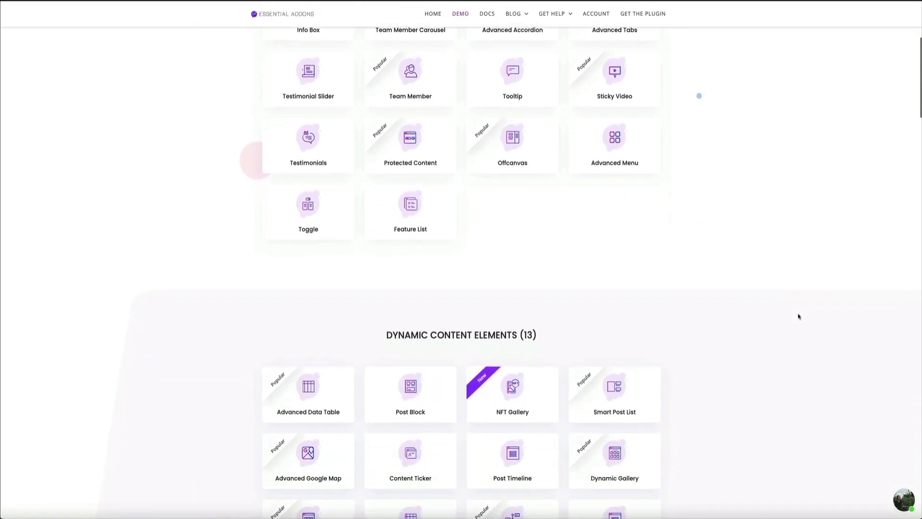
pyautogui.scroll(-5, 798, 316)
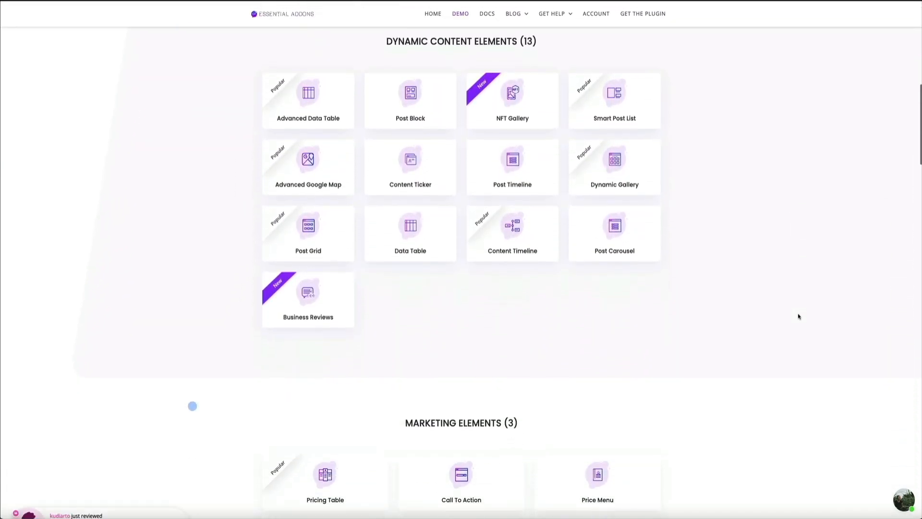
pyautogui.scroll(-5, 799, 316)
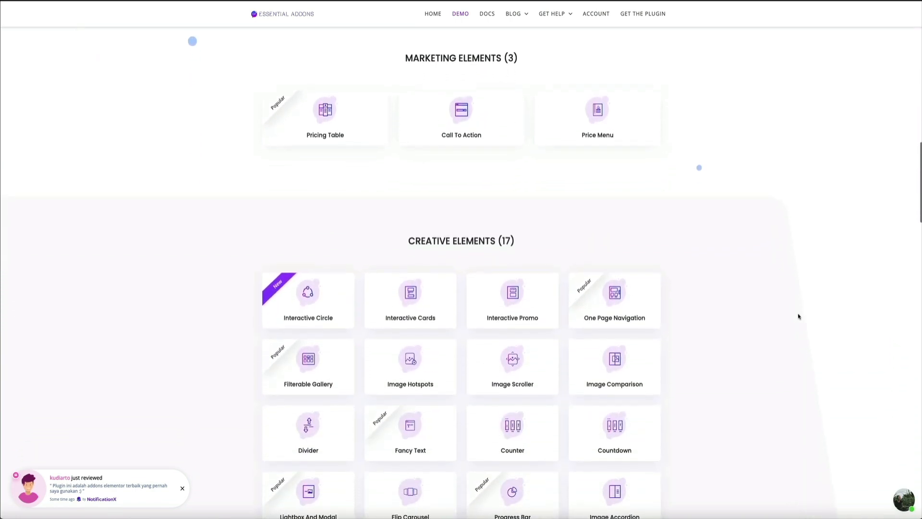
pyautogui.scroll(-4, 798, 316)
pyautogui.scroll(-6, 799, 316)
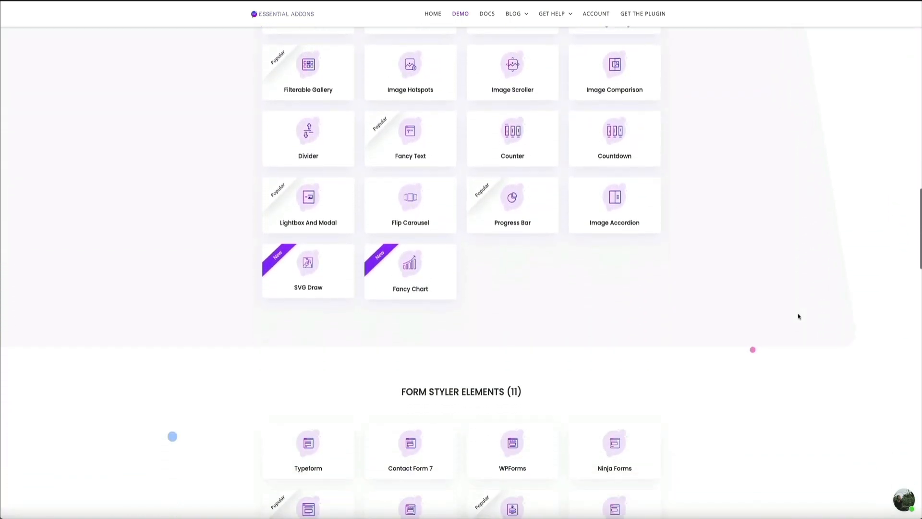
pyautogui.scroll(-1, 799, 316)
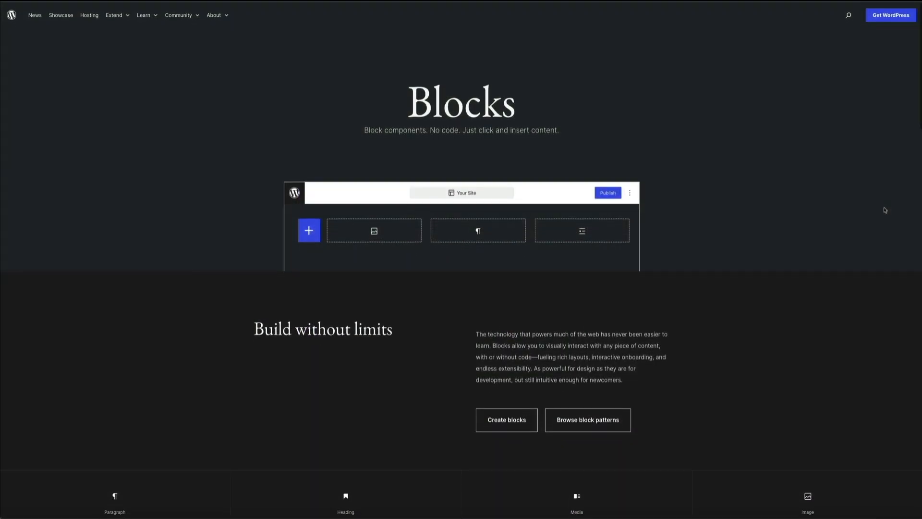
pyautogui.scroll(-1, 885, 210)
# - Review the WordPress blocks page, including its block types, showcase designs and sections on creative control and custom blocks
pyautogui.scroll(-7, 886, 210)
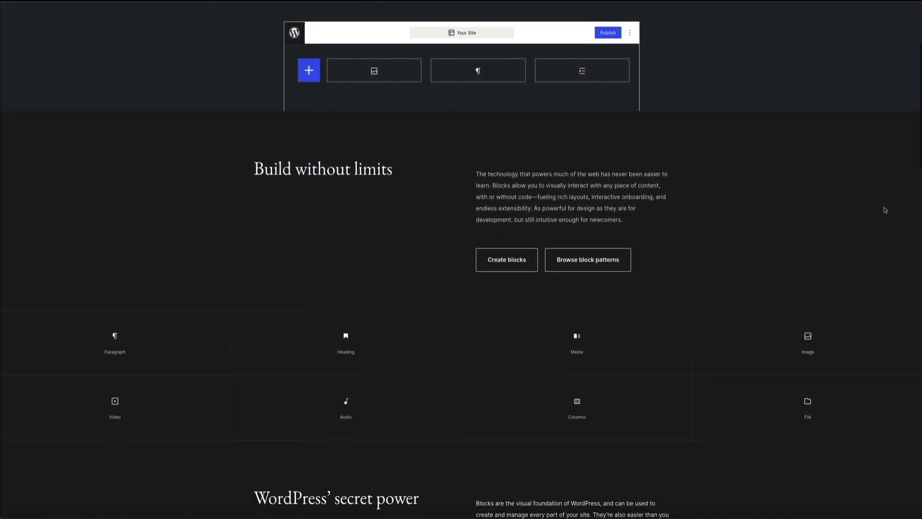
pyautogui.scroll(-6, 883, 204)
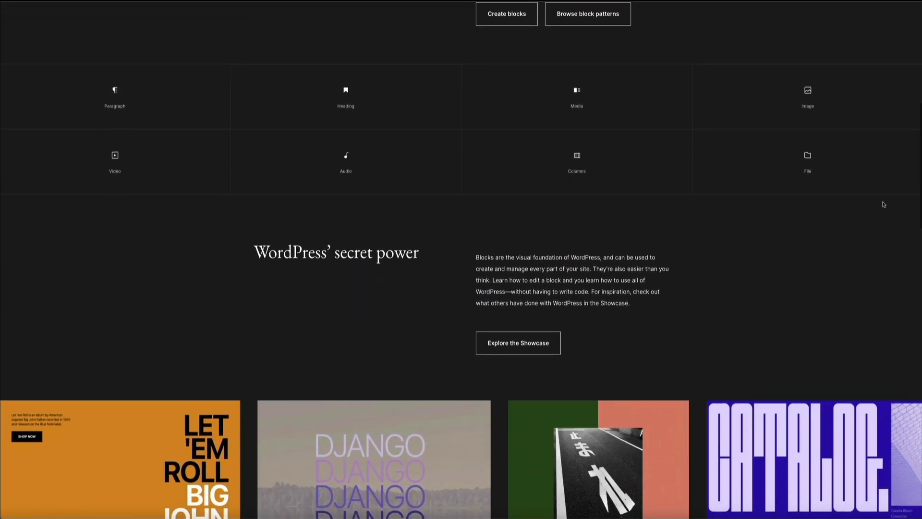
pyautogui.scroll(-5, 883, 199)
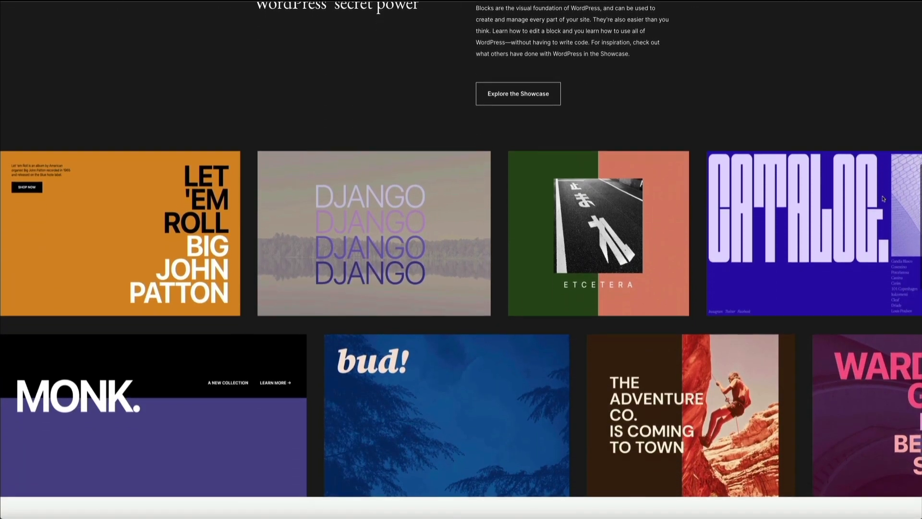
pyautogui.scroll(-3, 883, 198)
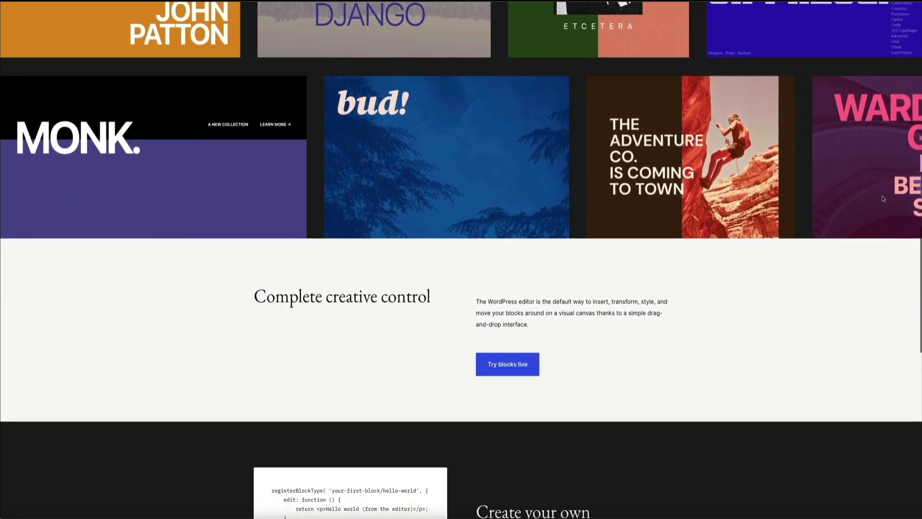
pyautogui.scroll(-4, 883, 198)
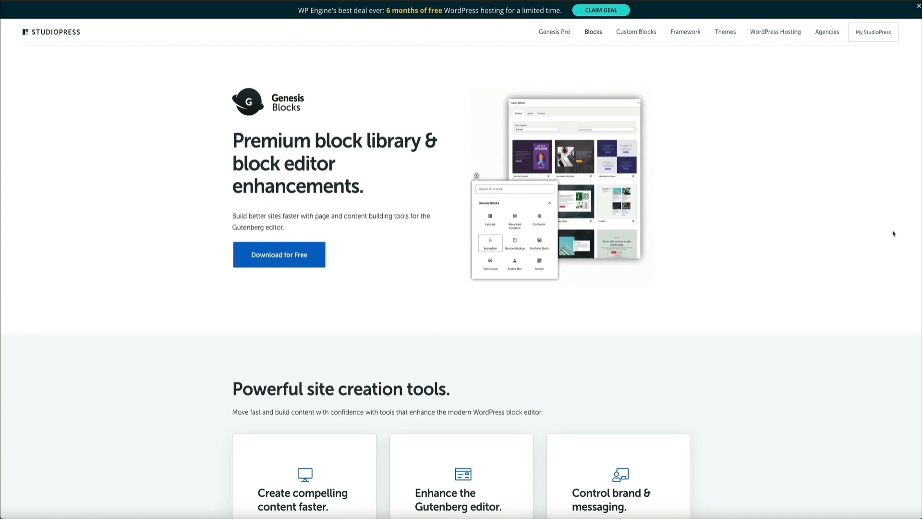
# - Review the StudioPress Genesis Blocks page for its site creation tools, block library, sections and layouts, and block permission control
pyautogui.scroll(-4, 893, 233)
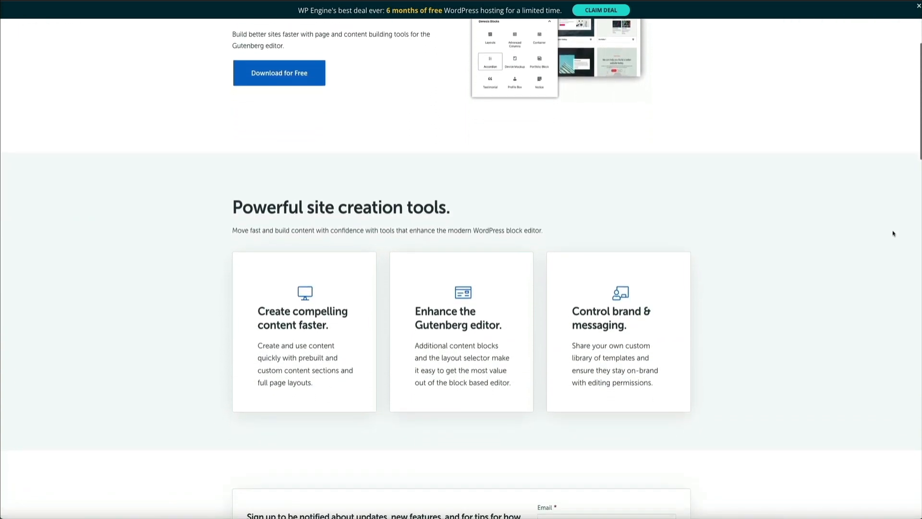
pyautogui.scroll(-5, 892, 234)
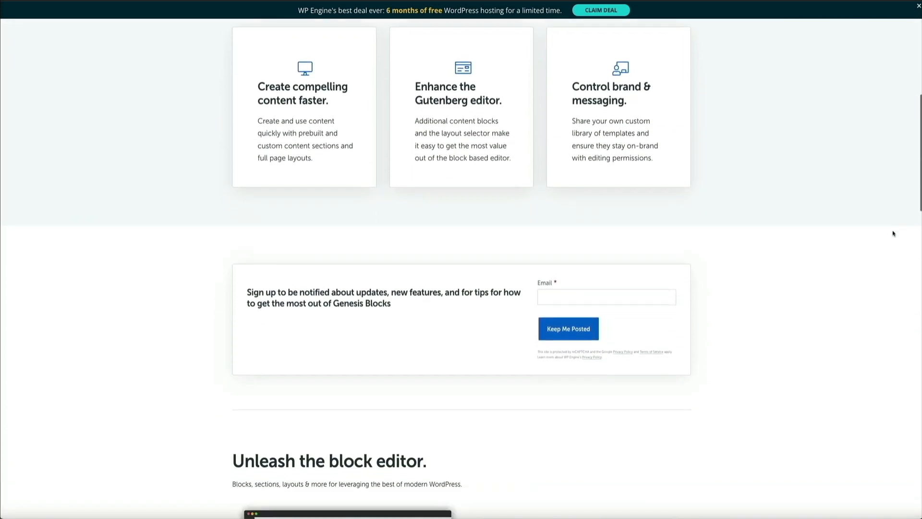
pyautogui.scroll(-6, 892, 234)
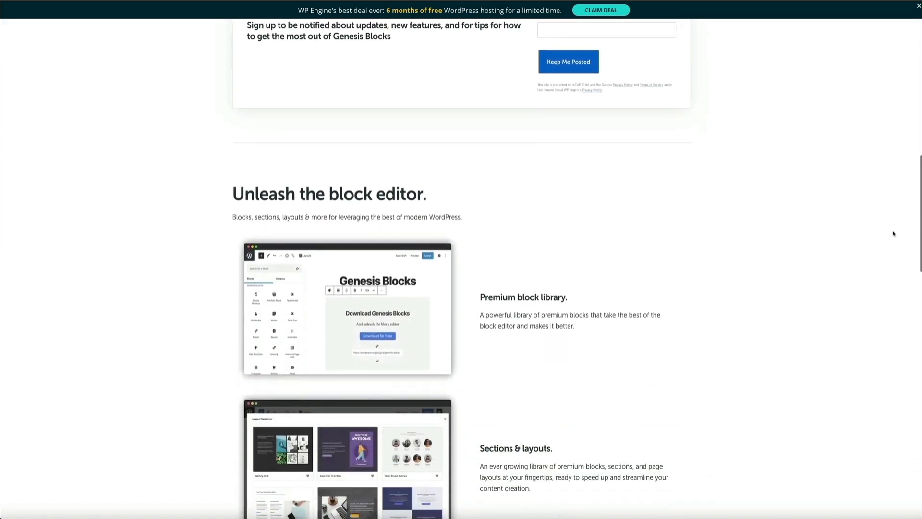
pyautogui.scroll(-5, 893, 233)
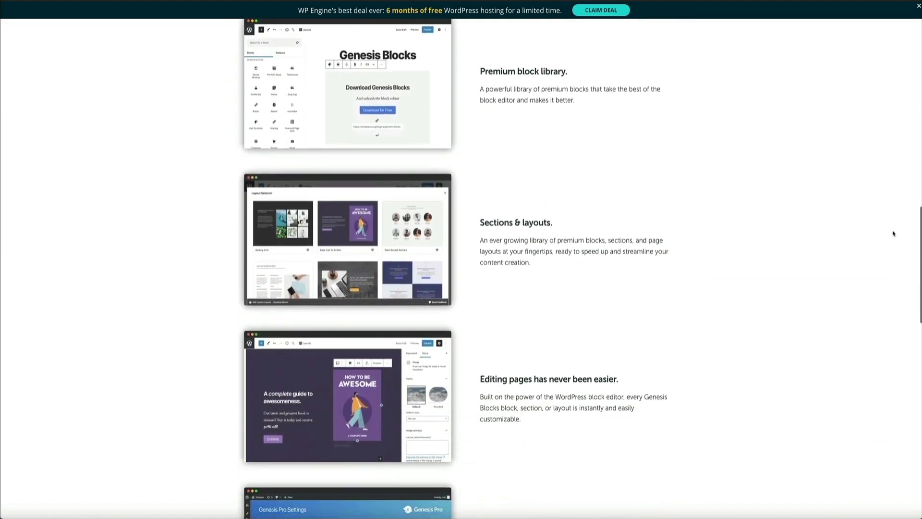
pyautogui.scroll(-4, 893, 233)
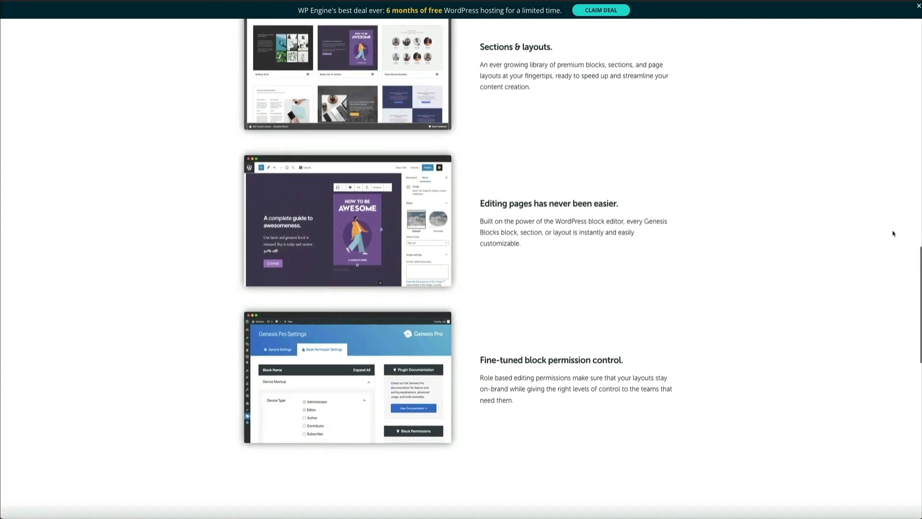
pyautogui.scroll(-3, 893, 233)
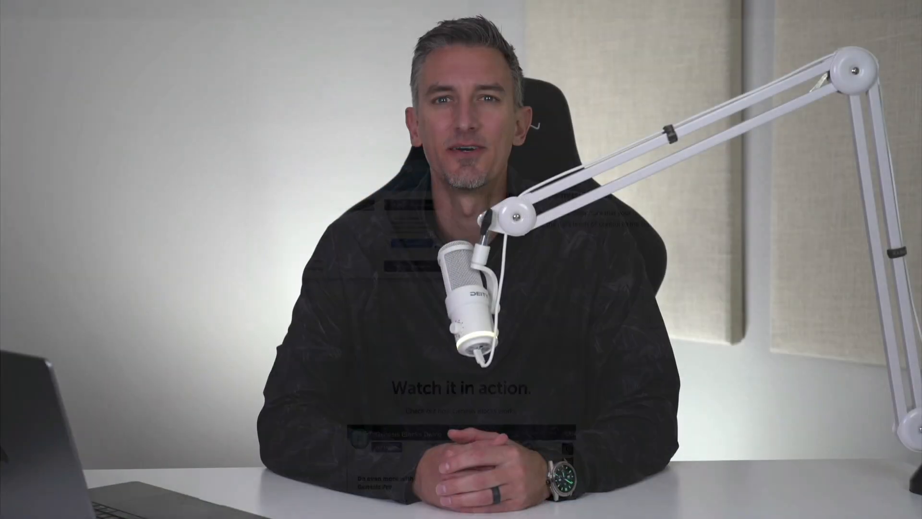